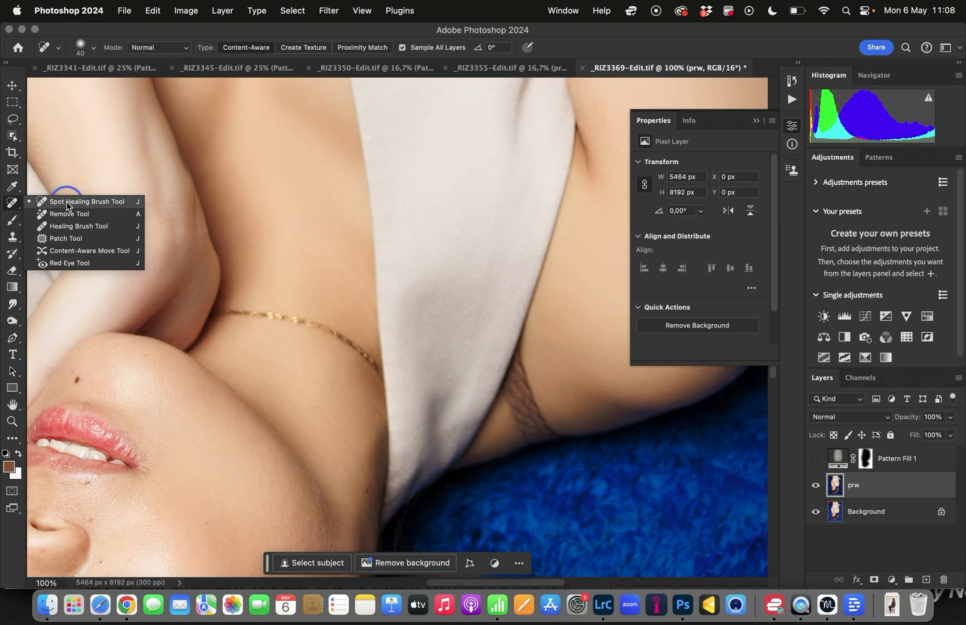
# - Heal the mole on the chin with the content-aware Spot Healing Brush
pyautogui.click(11, 203)
pyautogui.click(89, 204)
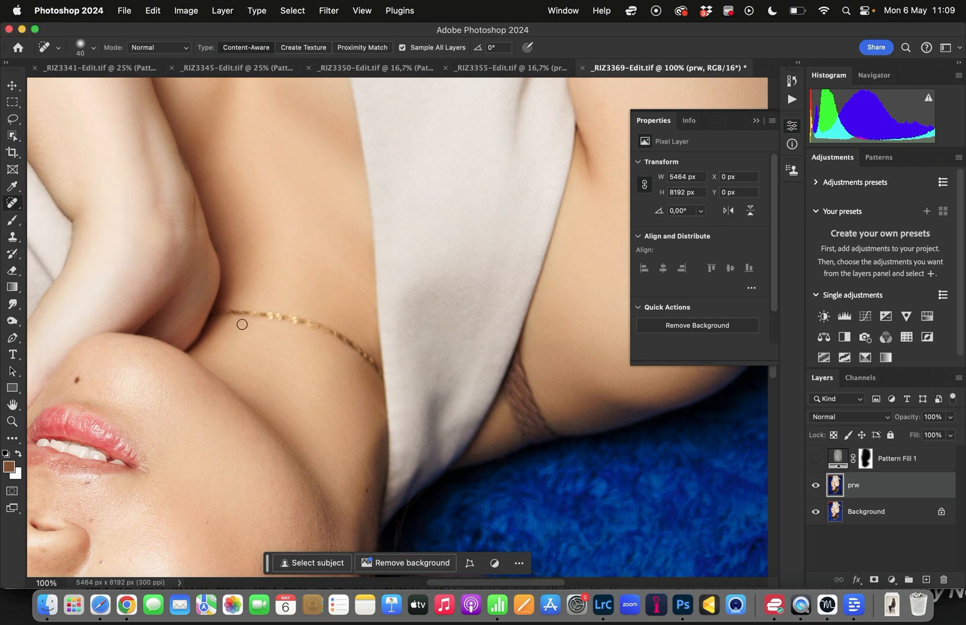
pyautogui.moveTo(64, 379)
pyautogui.mouseDown()
pyautogui.moveTo(76, 388)
pyautogui.moveTo(73, 380)
pyautogui.mouseUp()
pyautogui.click(81, 383)
# - Heal the small blemishes on the skin between the upper lip and the nose with the Spot Healing Brush
pyautogui.click(94, 489)
pyautogui.click(84, 484)
pyautogui.click(97, 517)
pyautogui.click(87, 479)
pyautogui.press('super+plus')
pyautogui.press('super+plus')
pyautogui.press('super+plus')
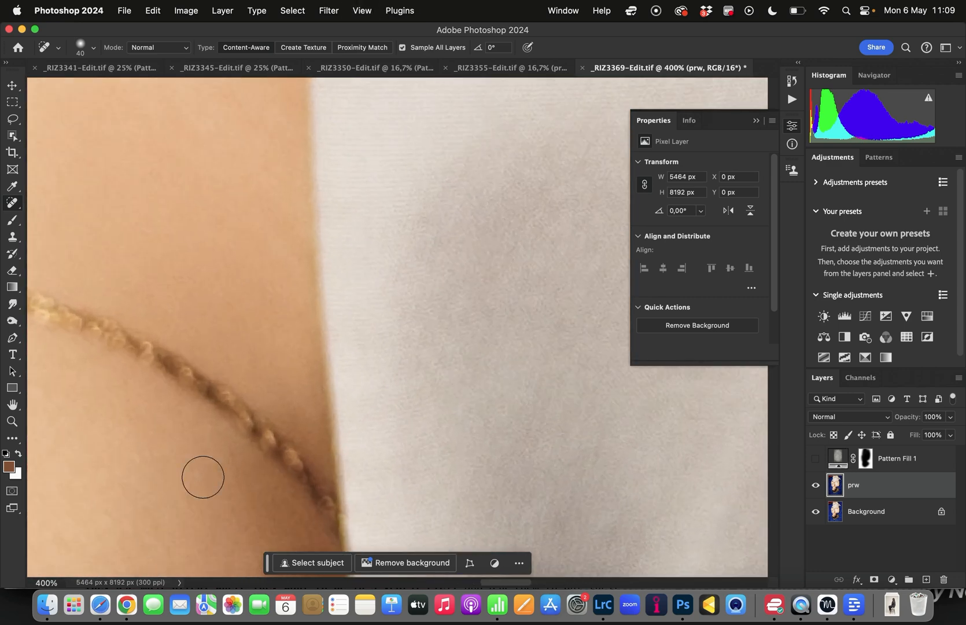
pyautogui.moveTo(95, 491); pyautogui.dragTo(353, 454)
pyautogui.moveTo(208, 495)
pyautogui.mouseDown()
pyautogui.moveTo(500, 222)
pyautogui.moveTo(510, 196)
pyautogui.mouseUp()
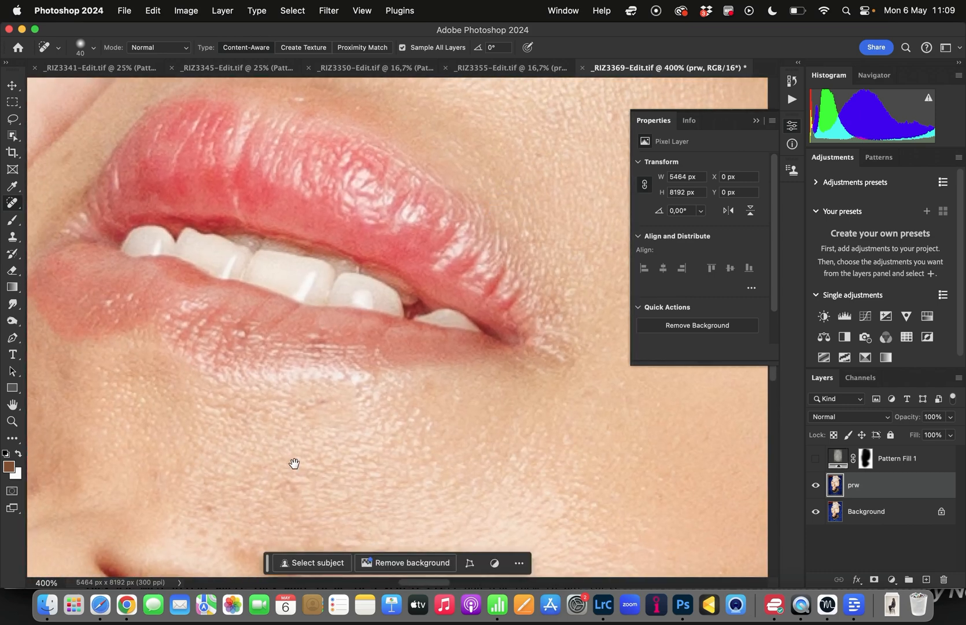
pyautogui.moveTo(291, 477); pyautogui.dragTo(347, 336)
pyautogui.click(341, 362)
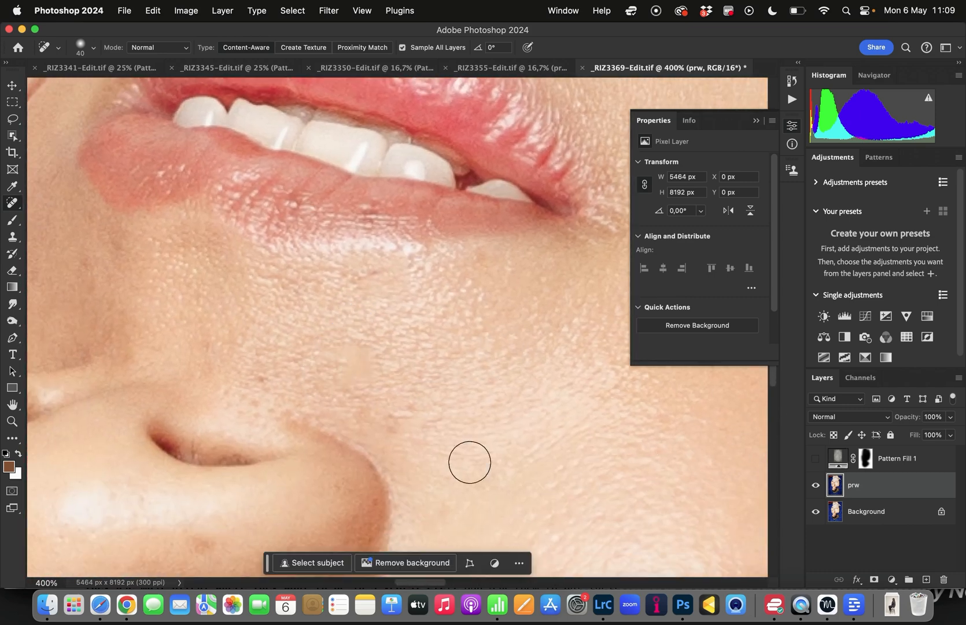
# - Heal the reddish blemish on the nose using a smaller Spot Healing Brush
pyautogui.press('super+plus')
pyautogui.press('super+plus')
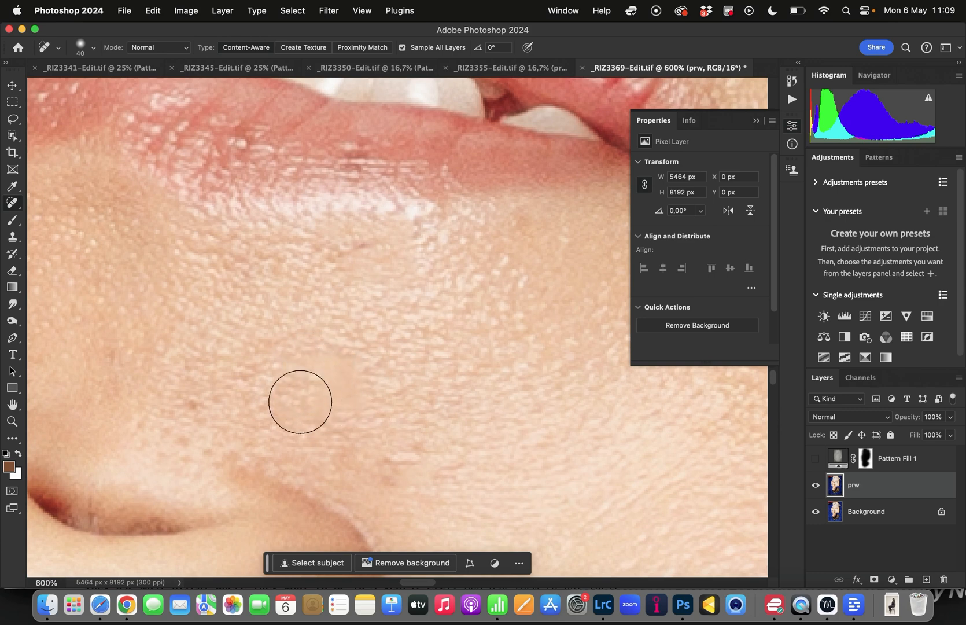
pyautogui.moveTo(400, 470); pyautogui.dragTo(499, 317)
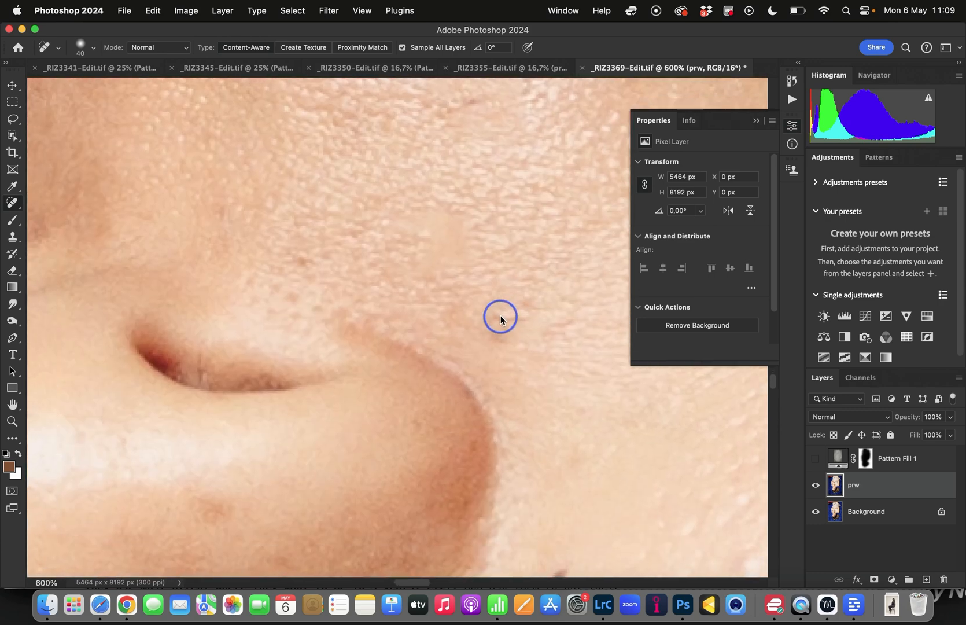
pyautogui.press('[')
pyautogui.press('[')
pyautogui.press('[')
pyautogui.press('[')
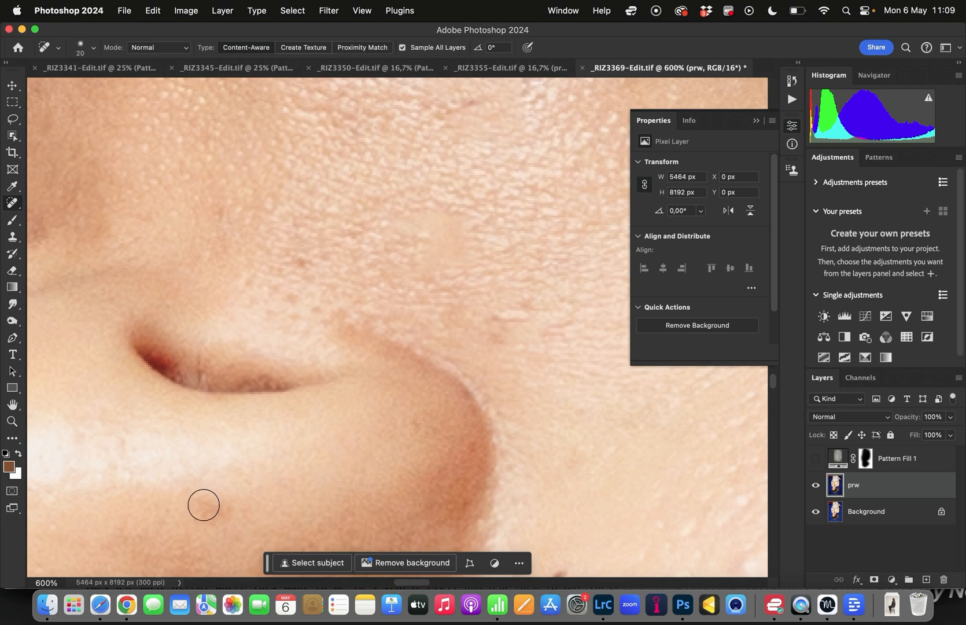
pyautogui.click(216, 510)
pyautogui.moveTo(216, 511); pyautogui.dragTo(211, 519)
pyautogui.click(211, 519)
pyautogui.click(218, 515)
pyautogui.click(220, 514)
pyautogui.press('super+minus')
pyautogui.press('super+minus')
pyautogui.press('super+minus')
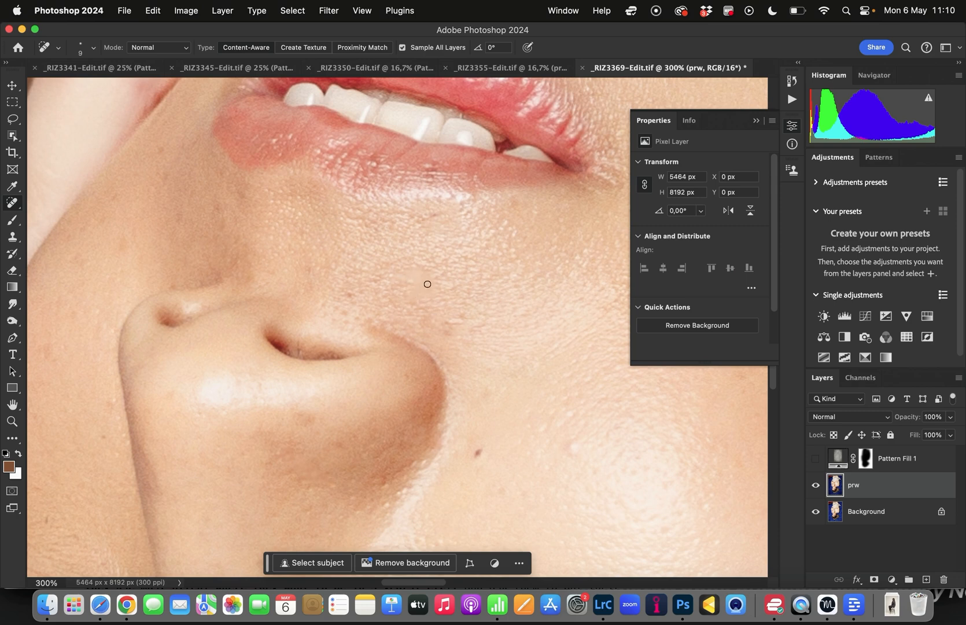
# - Outline the over-smoothed patch between the upper lip and nose with the Lasso tool and clear the selection
pyautogui.click(13, 120)
pyautogui.moveTo(439, 275)
pyautogui.mouseDown()
pyautogui.moveTo(399, 263)
pyautogui.moveTo(408, 308)
pyautogui.moveTo(425, 261)
pyautogui.mouseUp()
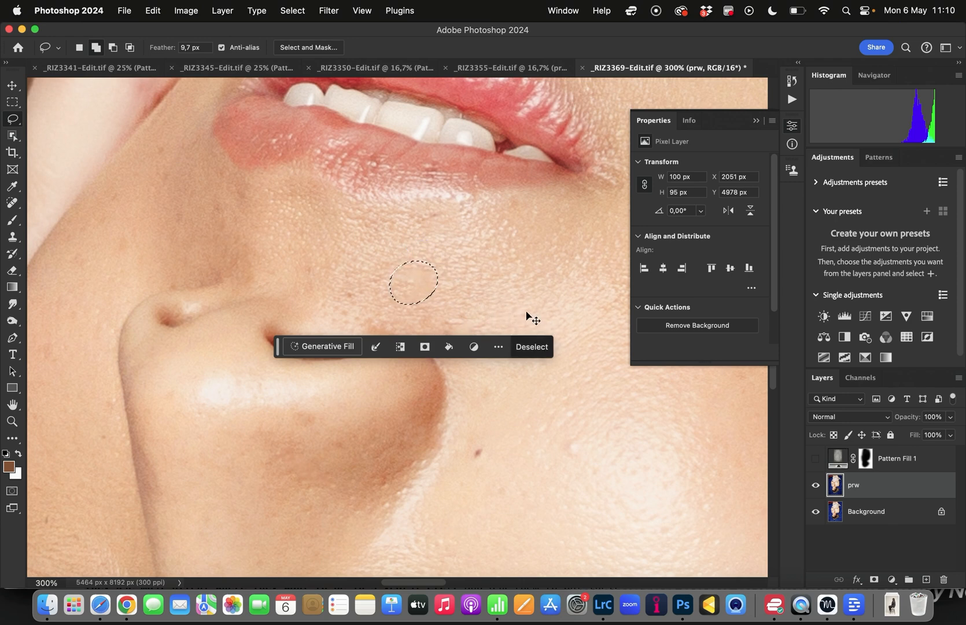
pyautogui.press('super+d')
# - Restore texture on the smoothed patch between lip and nose using the Healing Brush at size 35, sampling nearby skin
pyautogui.click(17, 201)
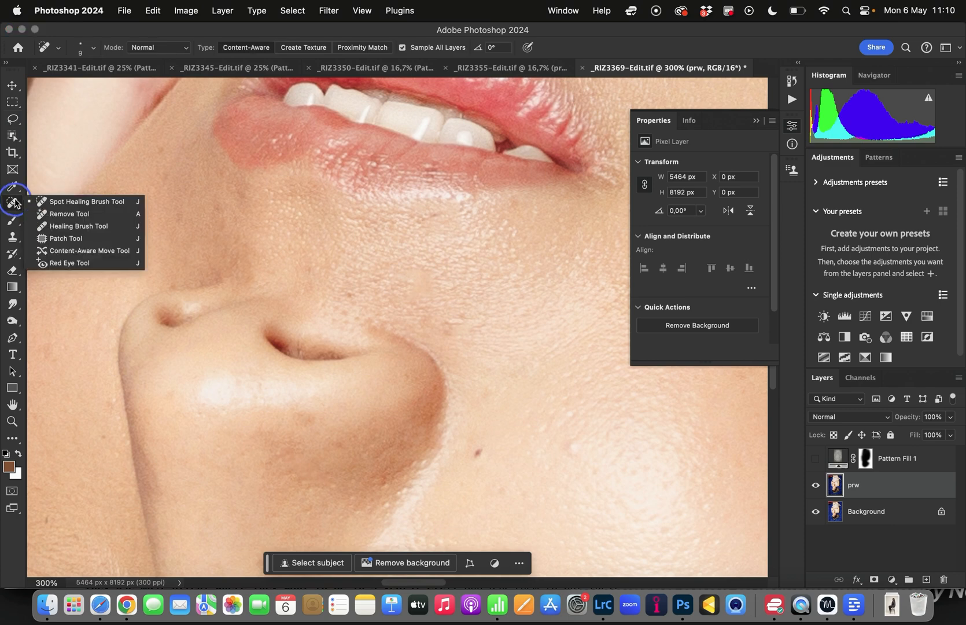
pyautogui.click(68, 226)
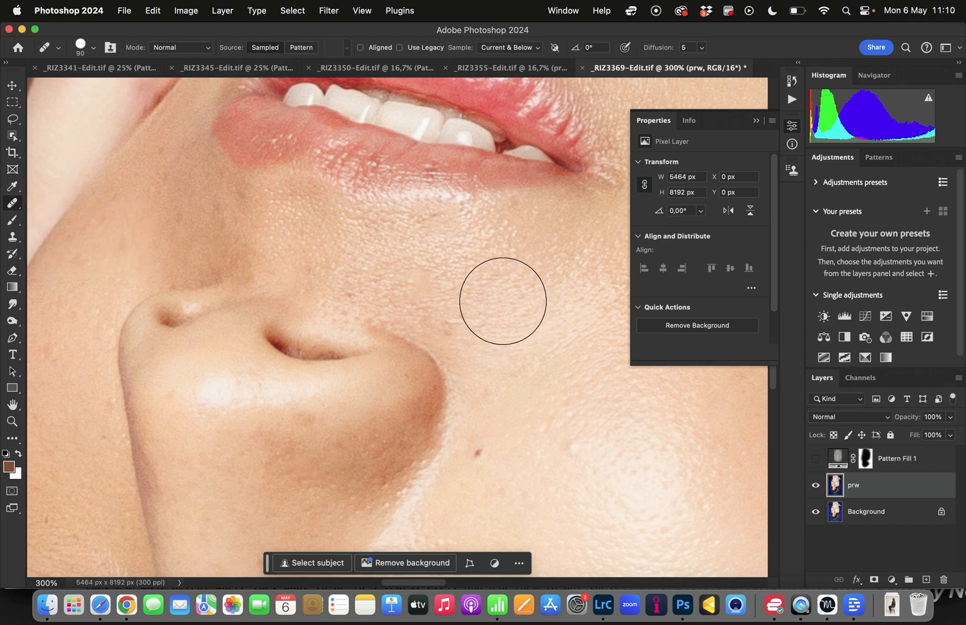
pyautogui.press('[')
pyautogui.press('[')
pyautogui.press('[')
pyautogui.press('[')
pyautogui.press('[')
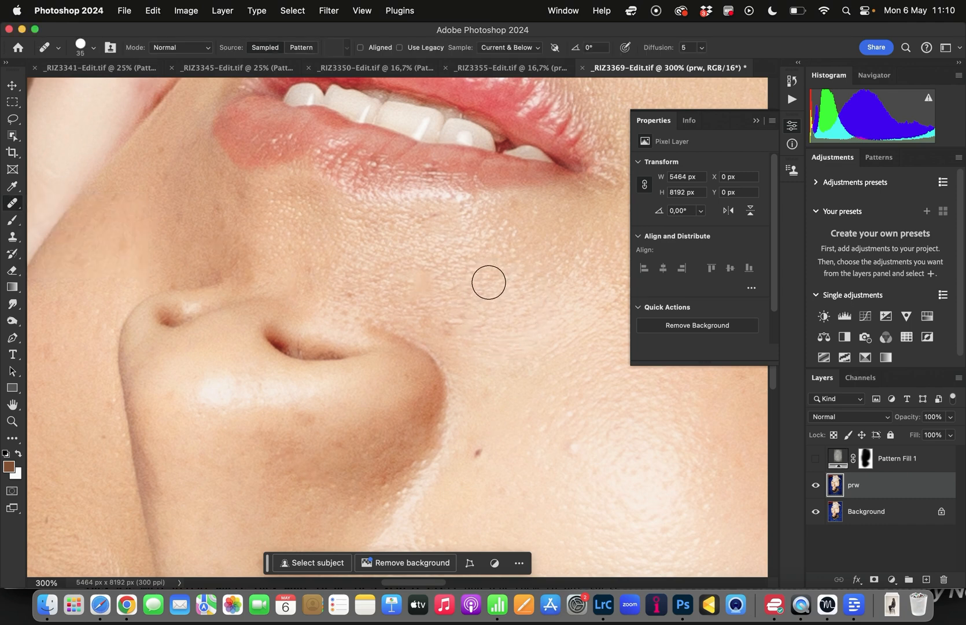
pyautogui.keyDown('alt'); pyautogui.click(485, 275); pyautogui.keyUp('alt')
pyautogui.moveTo(418, 280)
pyautogui.mouseDown()
pyautogui.moveTo(431, 286)
pyautogui.moveTo(430, 272)
pyautogui.mouseUp()
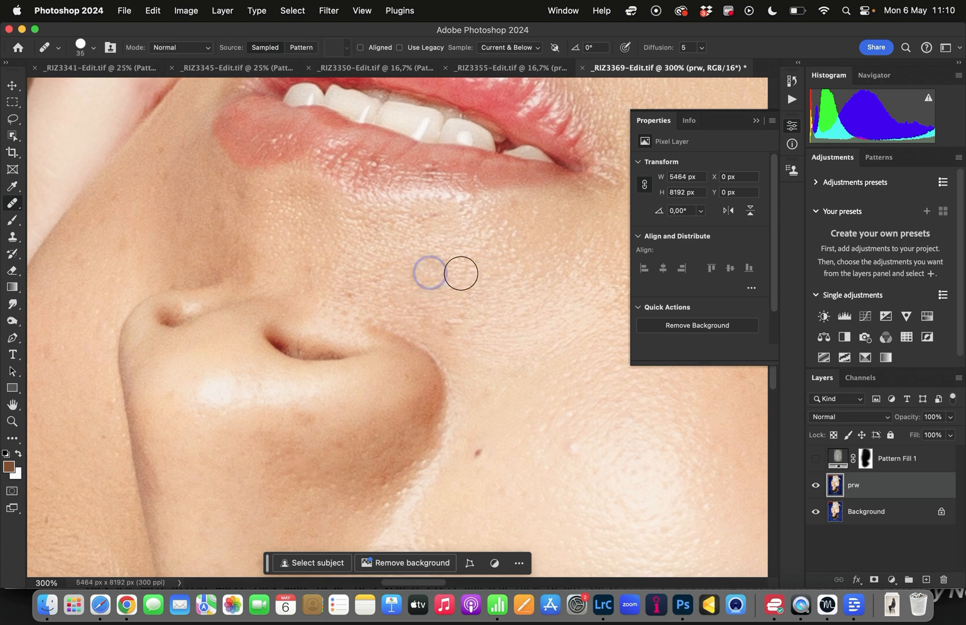
pyautogui.keyDown('alt'); pyautogui.click(495, 273); pyautogui.keyUp('alt')
pyautogui.moveTo(412, 277)
pyautogui.mouseDown()
pyautogui.moveTo(421, 292)
pyautogui.moveTo(414, 272)
pyautogui.mouseUp()
pyautogui.keyDown('alt'); pyautogui.click(456, 272); pyautogui.keyUp('alt')
pyautogui.press('super+Tab')
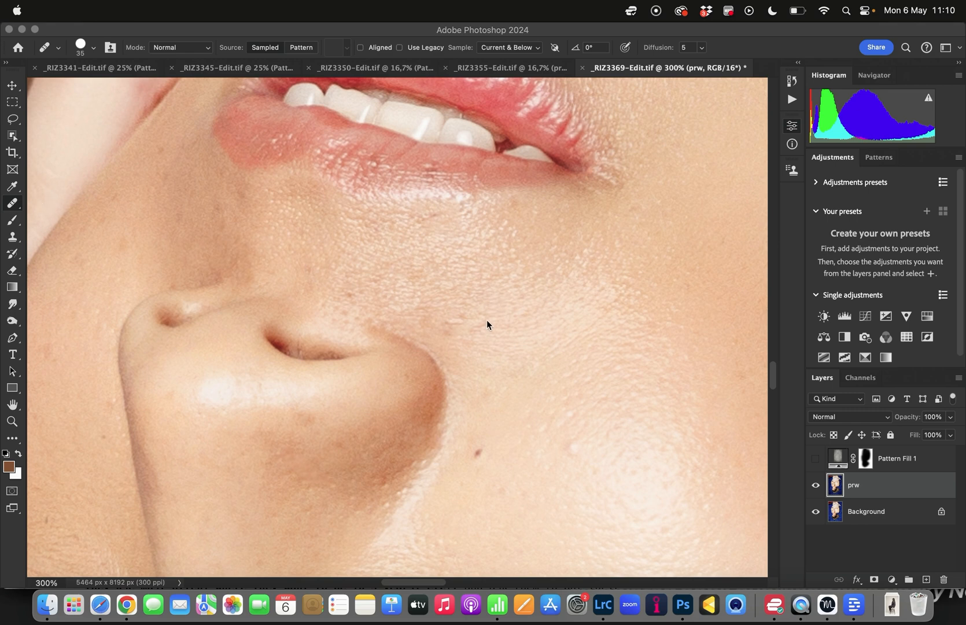
pyautogui.click(460, 505)
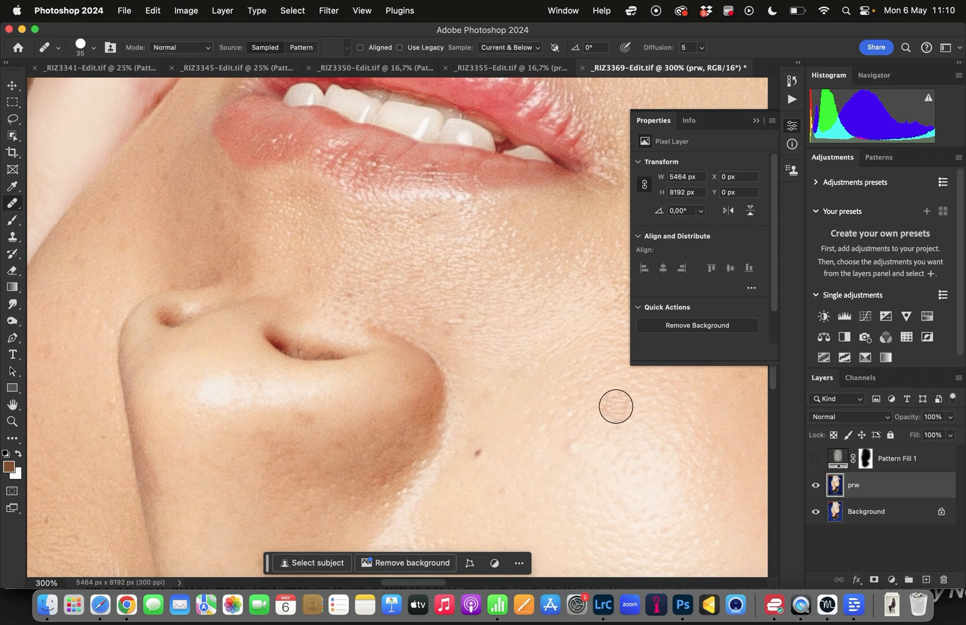
pyautogui.click(86, 231)
pyautogui.click(206, 244)
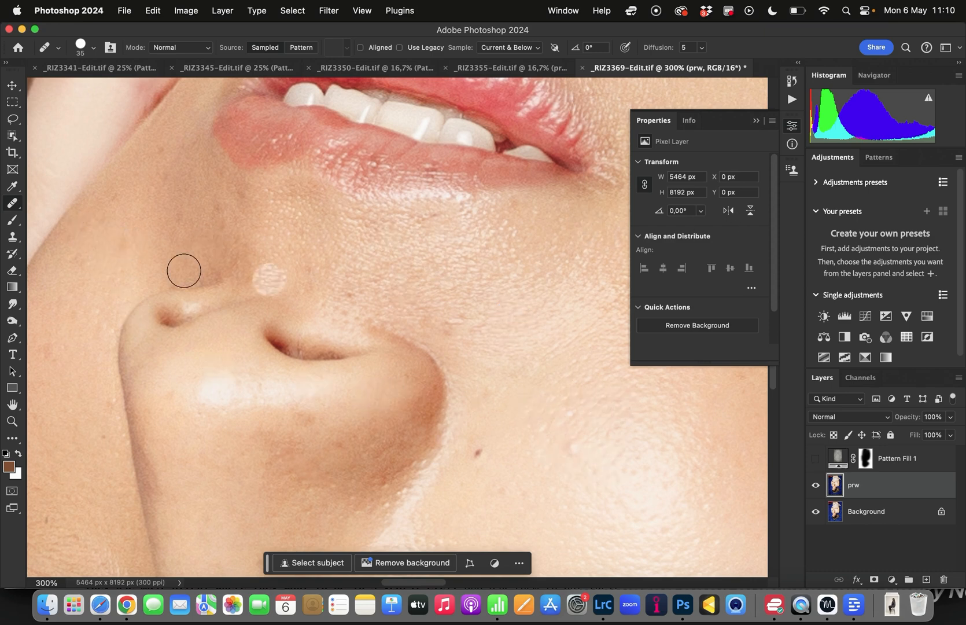
# - Collapse the Properties panel and erase the small blemish on the cheek beside the nose with the Remove tool at size 10
pyautogui.click(12, 204)
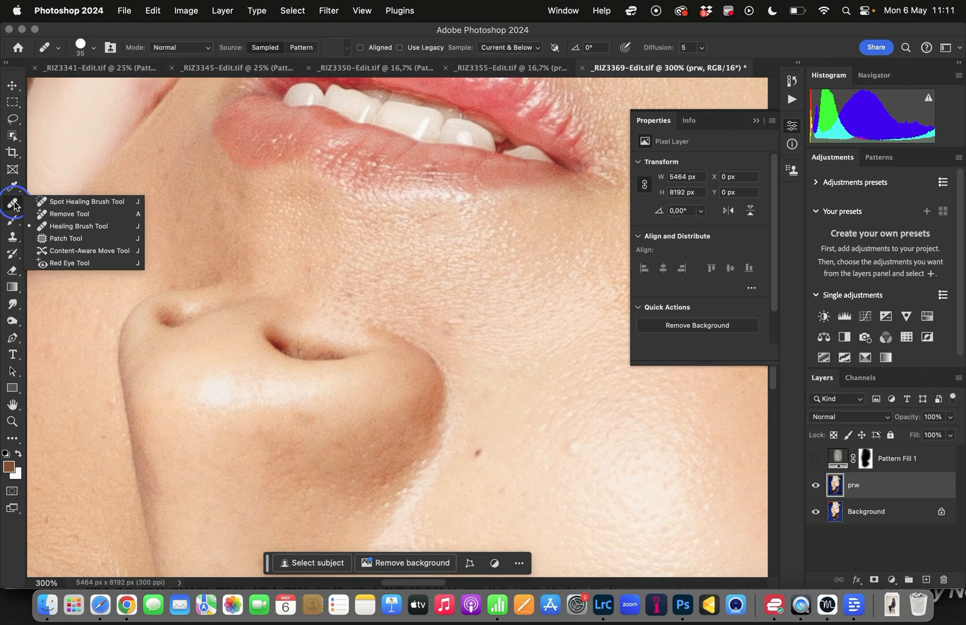
pyautogui.click(74, 215)
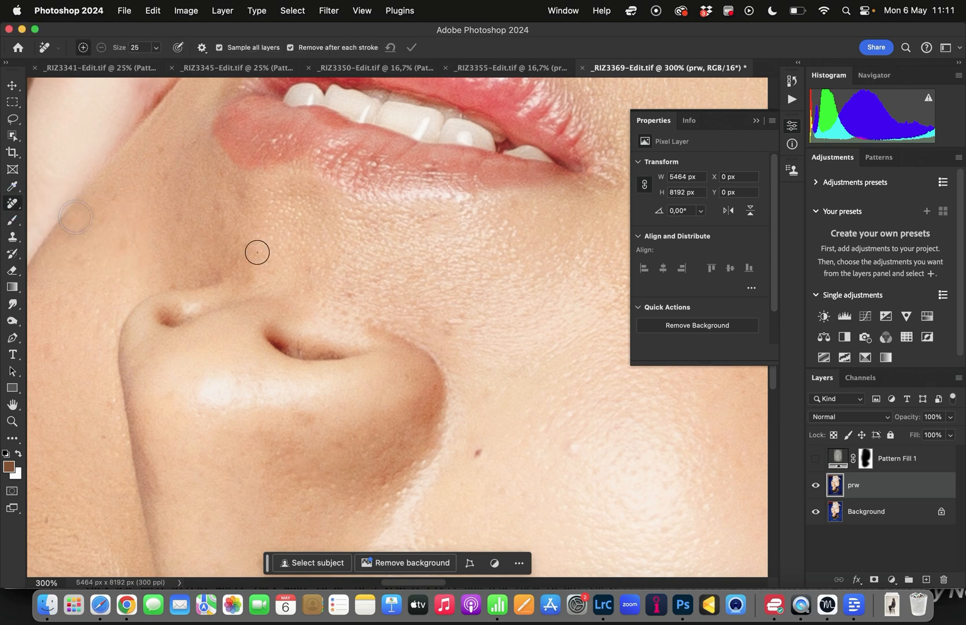
pyautogui.click(756, 121)
pyautogui.press('[')
pyautogui.press('[')
pyautogui.press('[')
pyautogui.moveTo(542, 463); pyautogui.dragTo(489, 349)
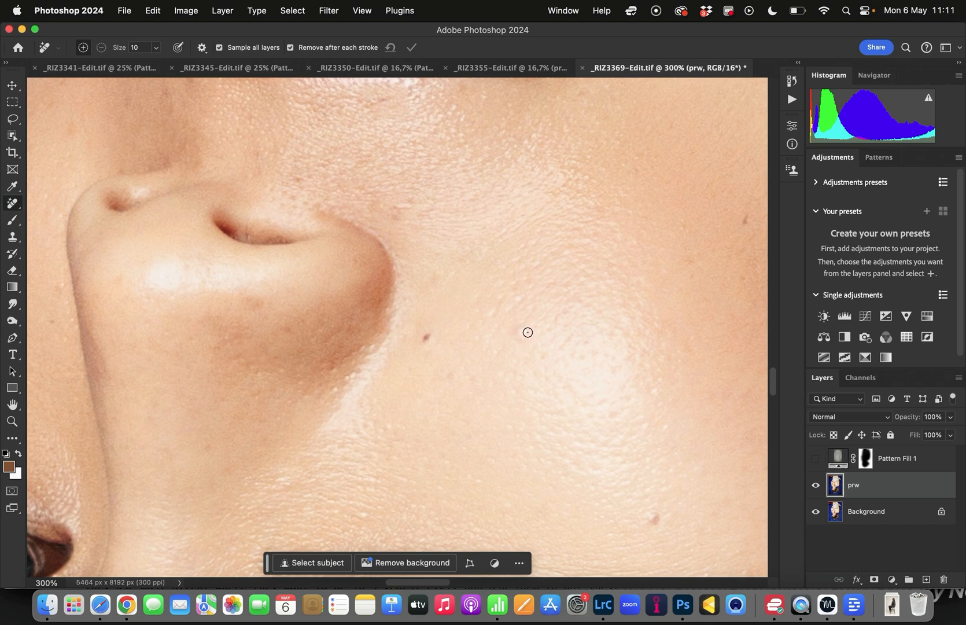
pyautogui.moveTo(518, 327); pyautogui.dragTo(519, 336)
# - Erase the small dark spots on the outer cheek with the Remove tool
pyautogui.moveTo(570, 476); pyautogui.dragTo(350, 249)
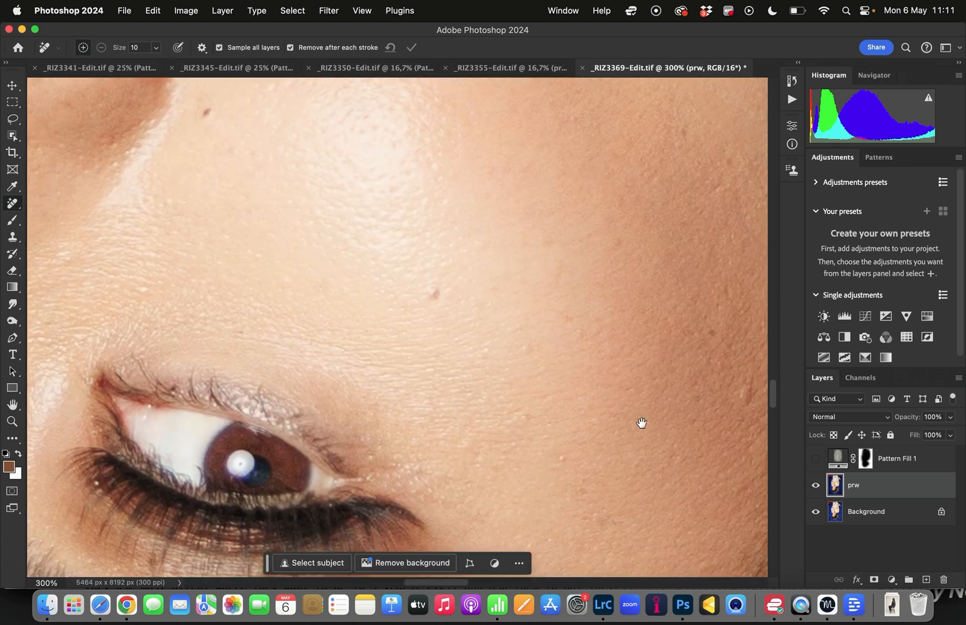
pyautogui.moveTo(625, 409); pyautogui.dragTo(492, 306)
pyautogui.click(622, 237)
pyautogui.moveTo(623, 260); pyautogui.dragTo(624, 264)
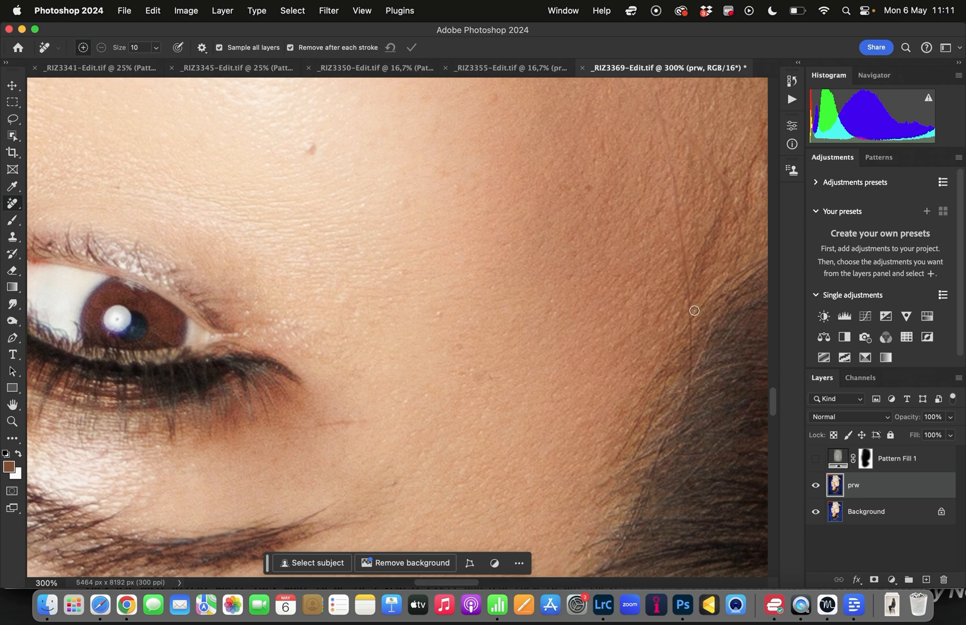
# - Erase the small blemishes and the thin stray line beside the outer corner of the eye with the Remove tool
pyautogui.moveTo(436, 313); pyautogui.dragTo(457, 300)
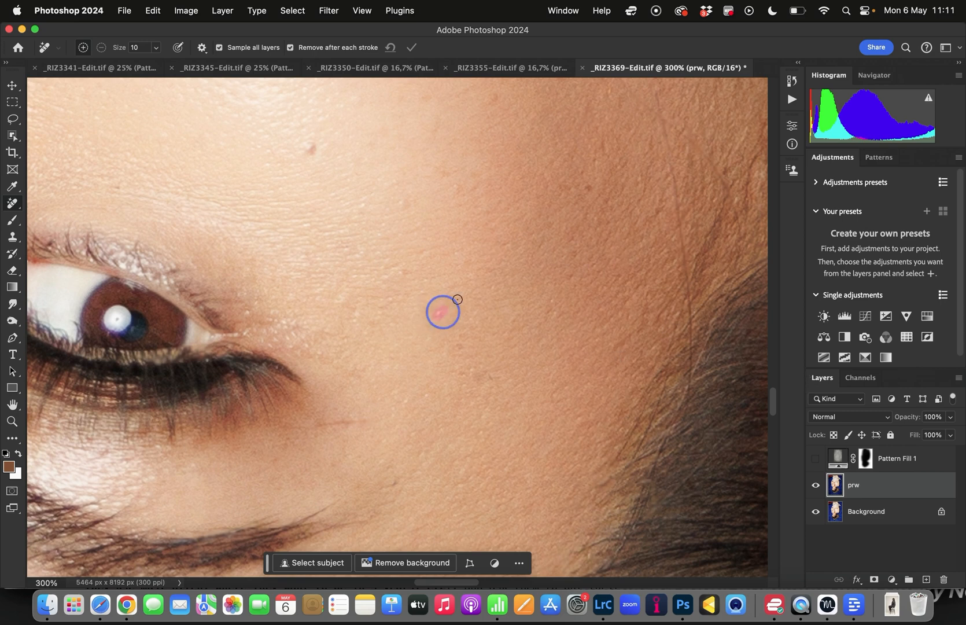
pyautogui.click(456, 344)
pyautogui.click(496, 375)
pyautogui.moveTo(316, 425); pyautogui.dragTo(372, 420)
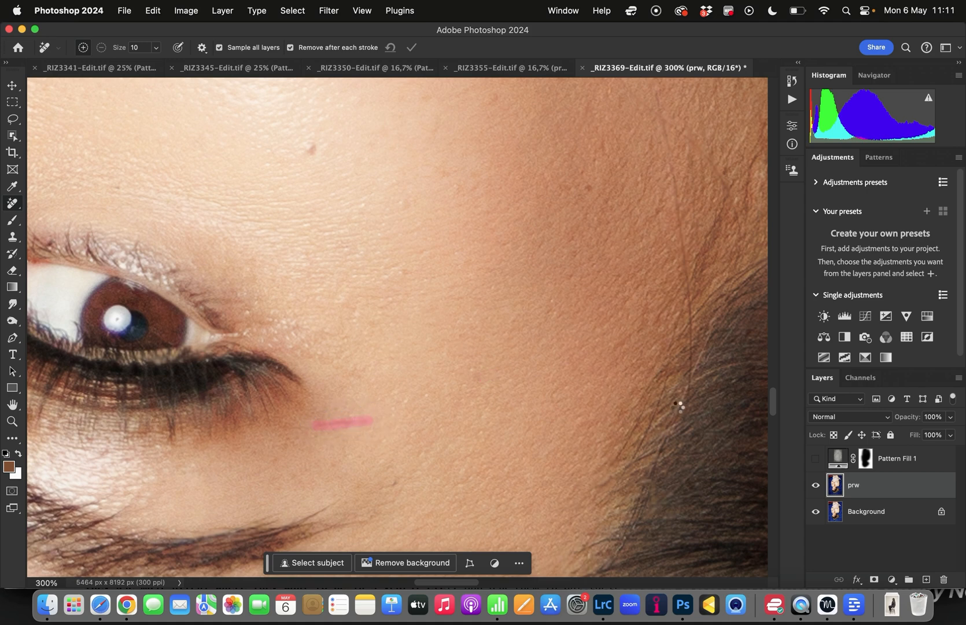
# - Erase the spot and stray hairs on the skin in front of the ear, using size 9 for the hairs
pyautogui.moveTo(487, 200)
pyautogui.mouseDown()
pyautogui.moveTo(556, 408)
pyautogui.moveTo(274, 457)
pyautogui.mouseUp()
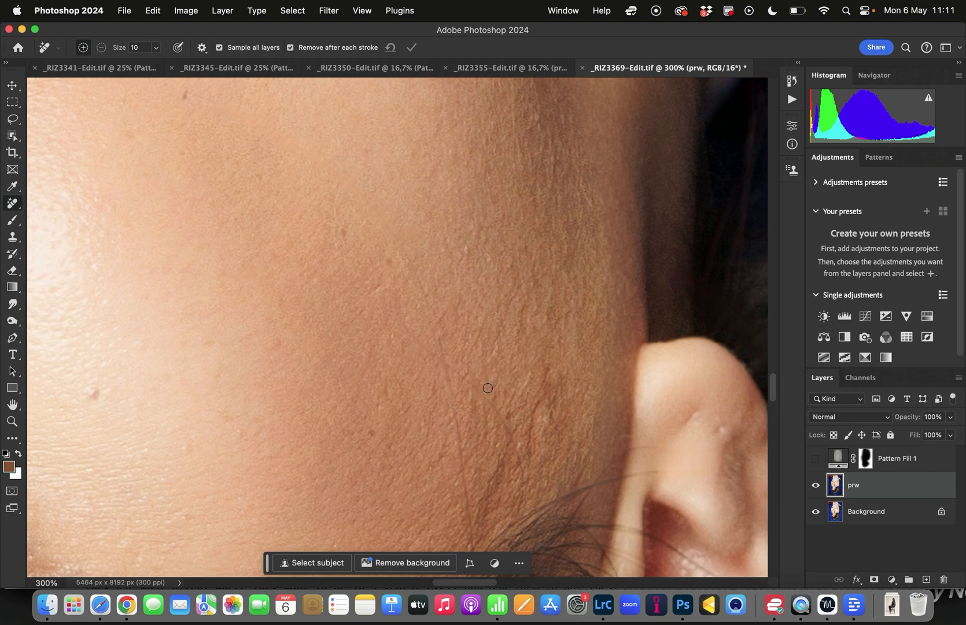
pyautogui.click(470, 248)
pyautogui.moveTo(500, 399); pyautogui.dragTo(485, 308)
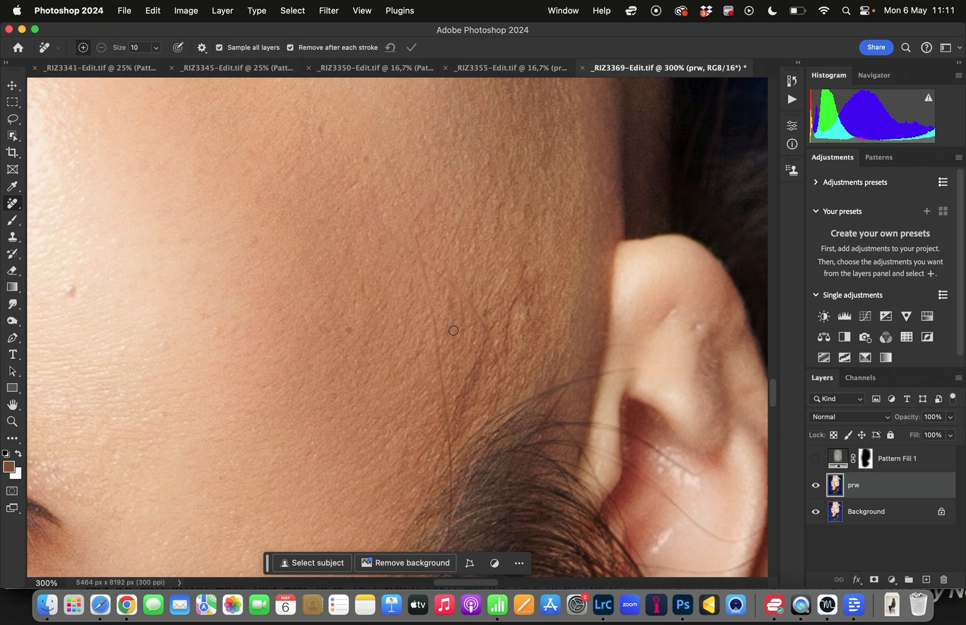
pyautogui.press('[')
pyautogui.moveTo(426, 265); pyautogui.dragTo(447, 482)
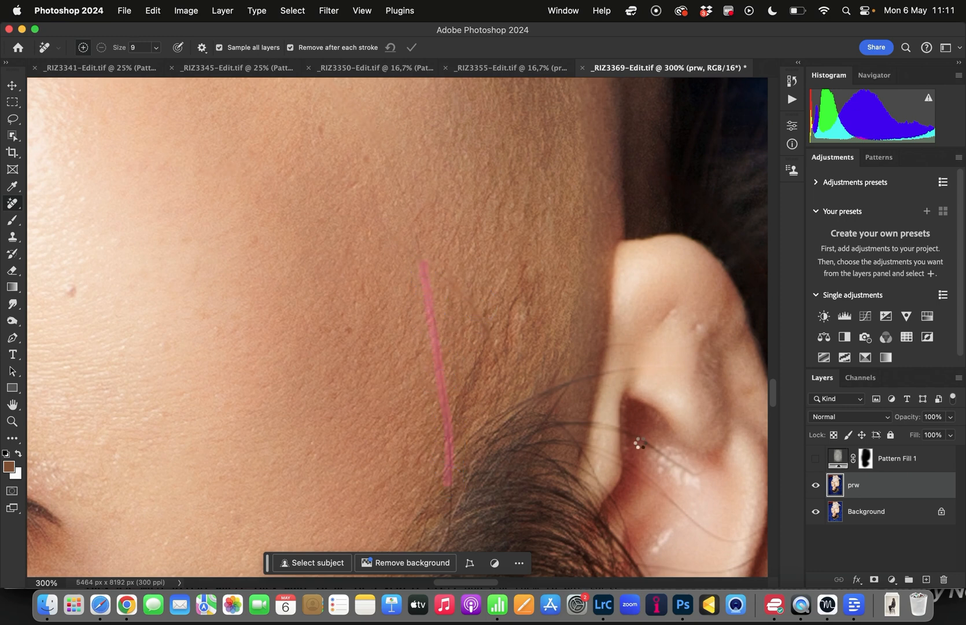
pyautogui.moveTo(394, 231)
pyautogui.mouseDown()
pyautogui.moveTo(447, 279)
pyautogui.moveTo(496, 377)
pyautogui.mouseUp()
pyautogui.moveTo(471, 304); pyautogui.dragTo(504, 370)
pyautogui.moveTo(479, 314); pyautogui.dragTo(507, 367)
# - Brush over the stray strands in the middle of the dark hair with the content-aware Spot Healing Brush at size 9
pyautogui.moveTo(553, 526); pyautogui.dragTo(544, 190)
pyautogui.moveTo(501, 440)
pyautogui.mouseDown()
pyautogui.moveTo(551, 283)
pyautogui.moveTo(517, 277)
pyautogui.moveTo(462, 242)
pyautogui.mouseUp()
pyautogui.press('[')
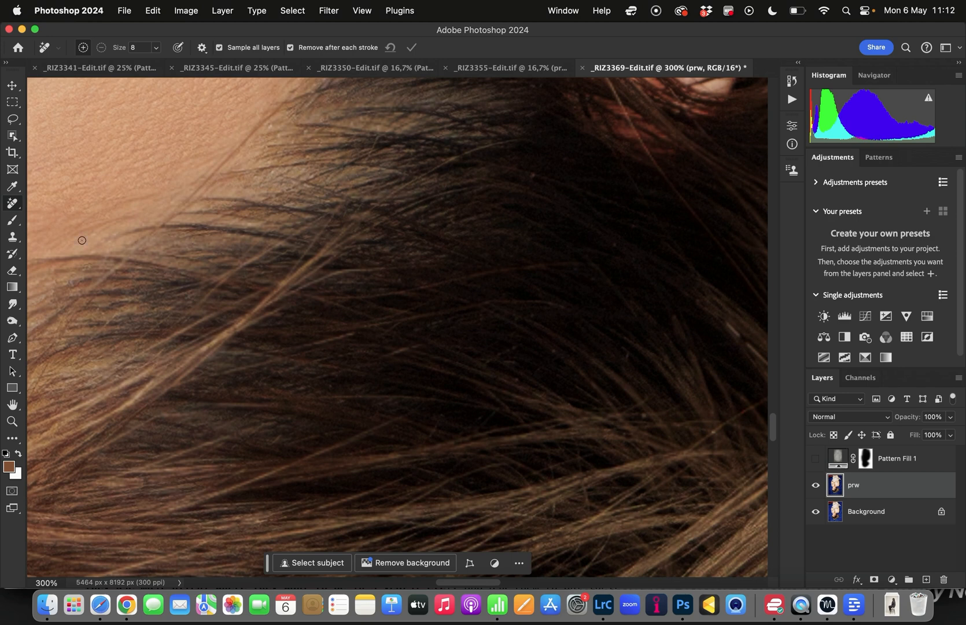
pyautogui.rightClick(14, 204)
pyautogui.click(55, 202)
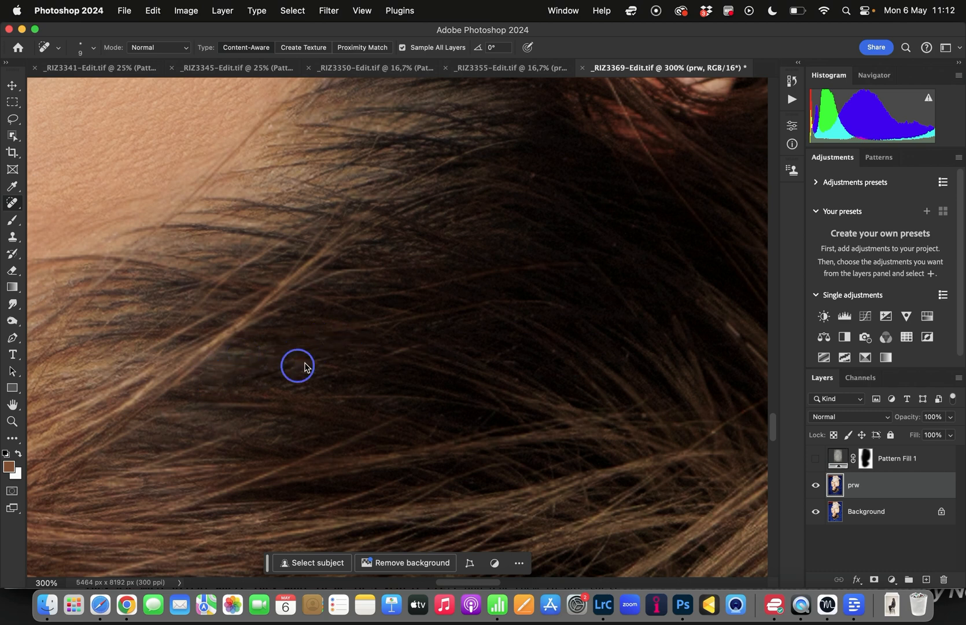
pyautogui.moveTo(449, 356); pyautogui.dragTo(389, 368)
pyautogui.moveTo(438, 341); pyautogui.dragTo(371, 361)
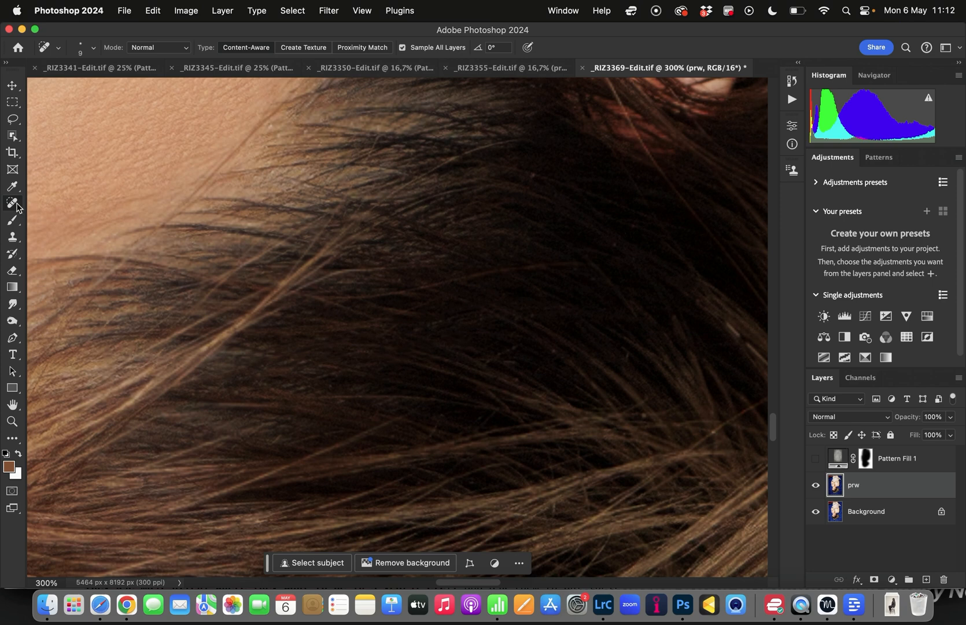
# - Erase crossing stray strands in the hair by the temple and near the ear with the Remove tool at size 8
pyautogui.click(15, 203)
pyautogui.click(64, 214)
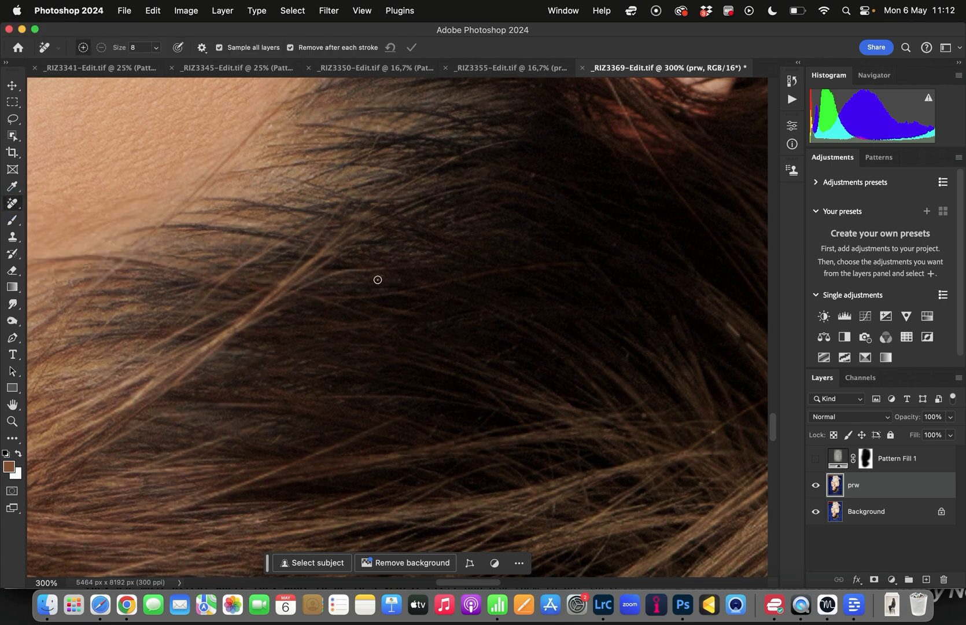
pyautogui.moveTo(170, 328)
pyautogui.mouseDown()
pyautogui.moveTo(233, 271)
pyautogui.moveTo(312, 225)
pyautogui.moveTo(155, 295)
pyautogui.moveTo(234, 269)
pyautogui.mouseUp()
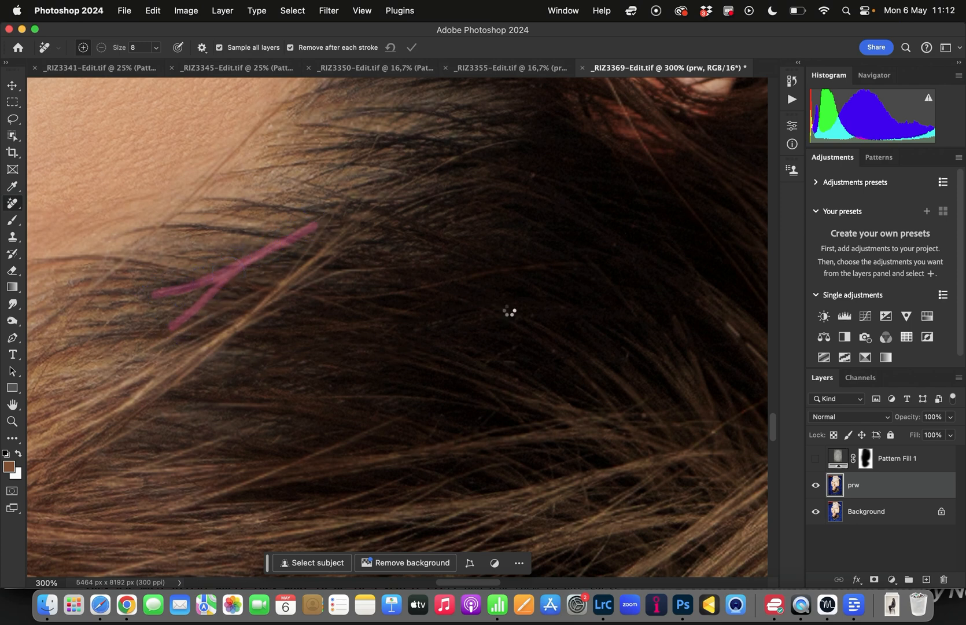
pyautogui.moveTo(127, 345); pyautogui.dragTo(211, 277)
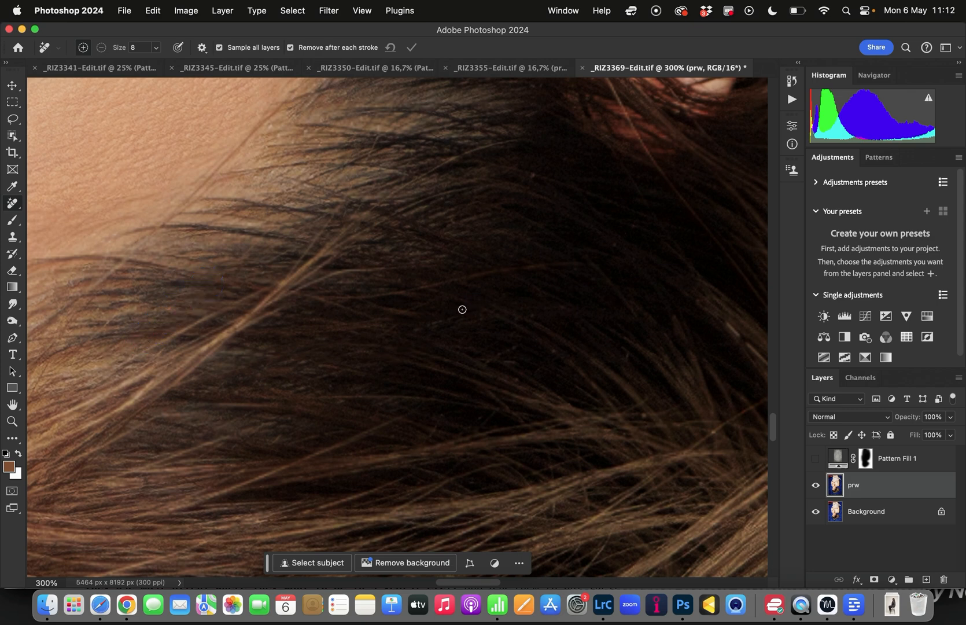
pyautogui.moveTo(300, 402)
pyautogui.mouseDown()
pyautogui.moveTo(334, 397)
pyautogui.moveTo(468, 400)
pyautogui.mouseUp()
pyautogui.moveTo(649, 399); pyautogui.dragTo(608, 428)
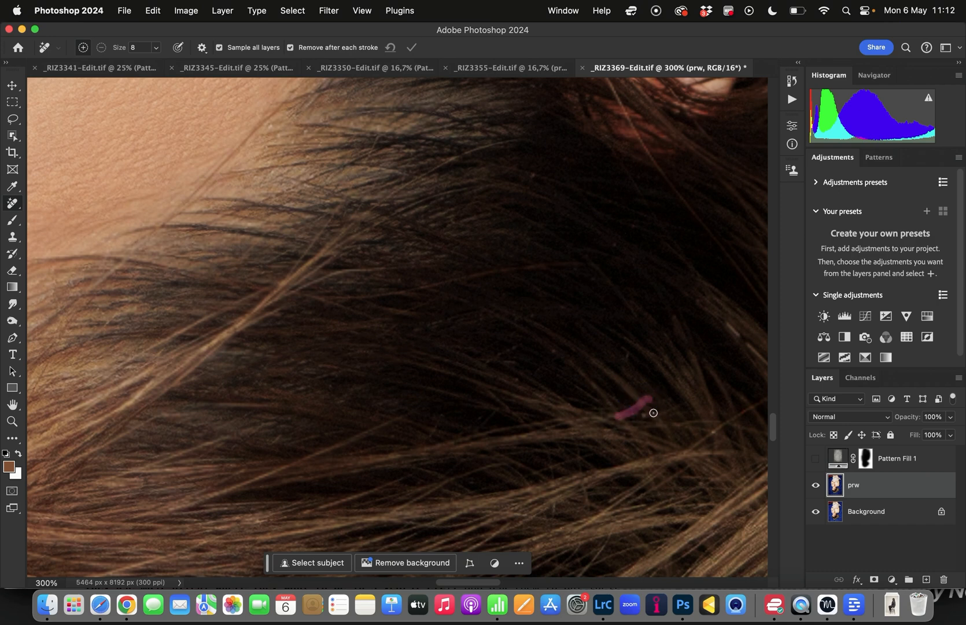
pyautogui.moveTo(694, 285)
pyautogui.mouseDown()
pyautogui.moveTo(584, 347)
pyautogui.moveTo(519, 472)
pyautogui.mouseUp()
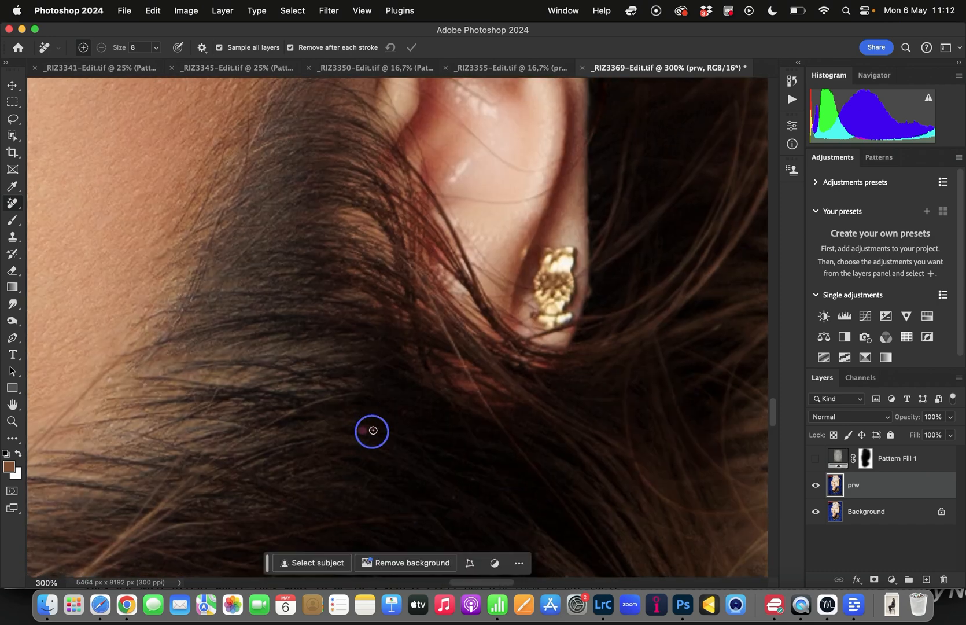
pyautogui.moveTo(226, 446); pyautogui.dragTo(365, 391)
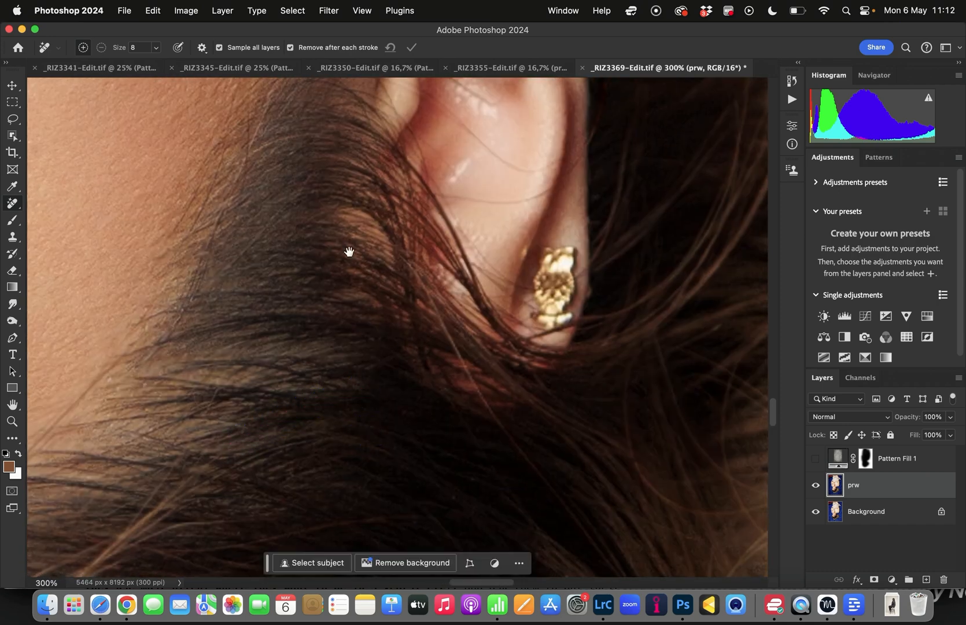
# - Erase the small mark on the skin between the mouth and the nose with the Remove tool at size 8
pyautogui.moveTo(250, 178); pyautogui.dragTo(602, 476)
pyautogui.moveTo(510, 275)
pyautogui.mouseDown()
pyautogui.moveTo(429, 386)
pyautogui.moveTo(355, 527)
pyautogui.mouseUp()
pyautogui.moveTo(650, 283); pyautogui.dragTo(272, 321)
pyautogui.moveTo(311, 283); pyautogui.dragTo(327, 280)
pyautogui.moveTo(399, 483); pyautogui.dragTo(409, 248)
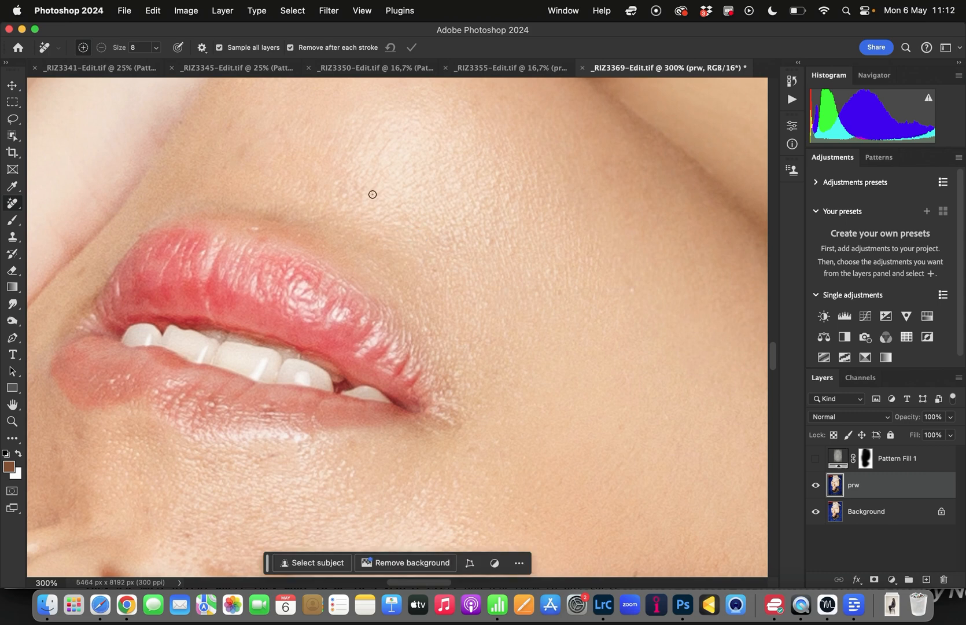
pyautogui.scroll(-6, 560, 459)
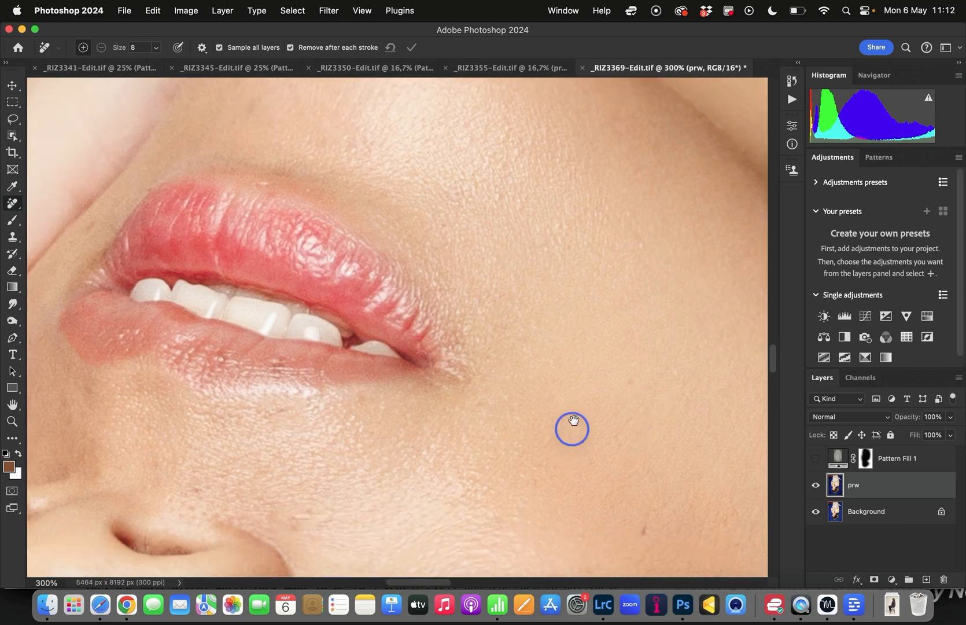
pyautogui.moveTo(319, 279); pyautogui.dragTo(330, 276)
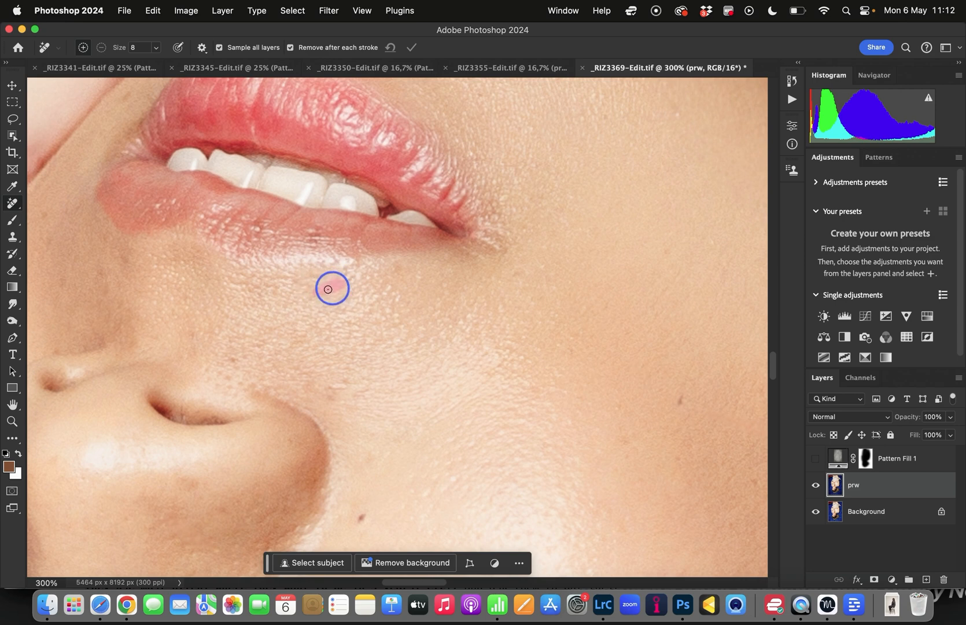
pyautogui.scroll(-10, 660, 478)
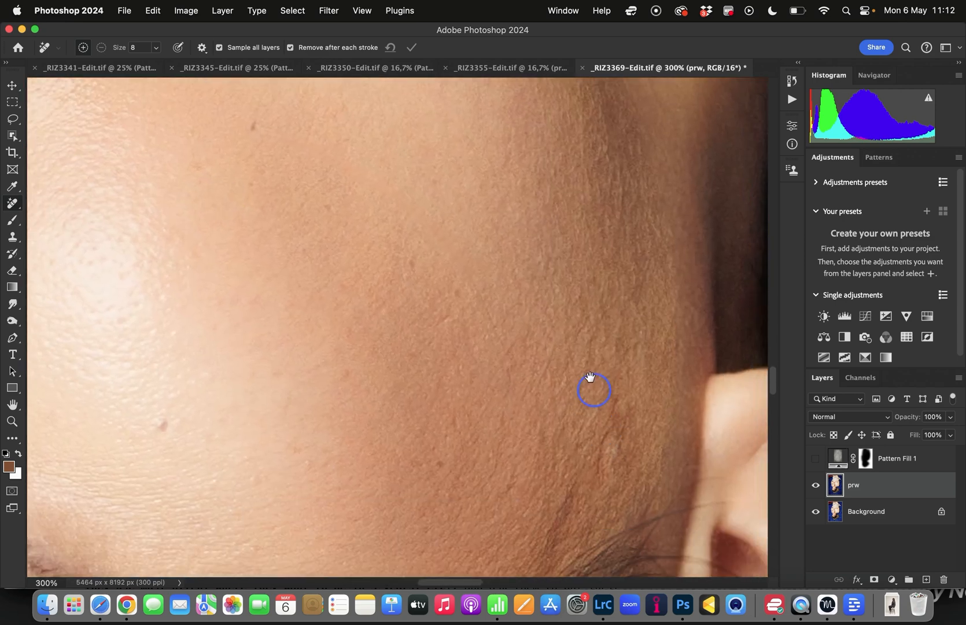
# - Remove the dark lace strap beside the edge of the top near the shoulder at size 40 and clean the arm's edge against the blue rug
pyautogui.press('super+minus')
pyautogui.press('super+minus')
pyautogui.press('super+minus')
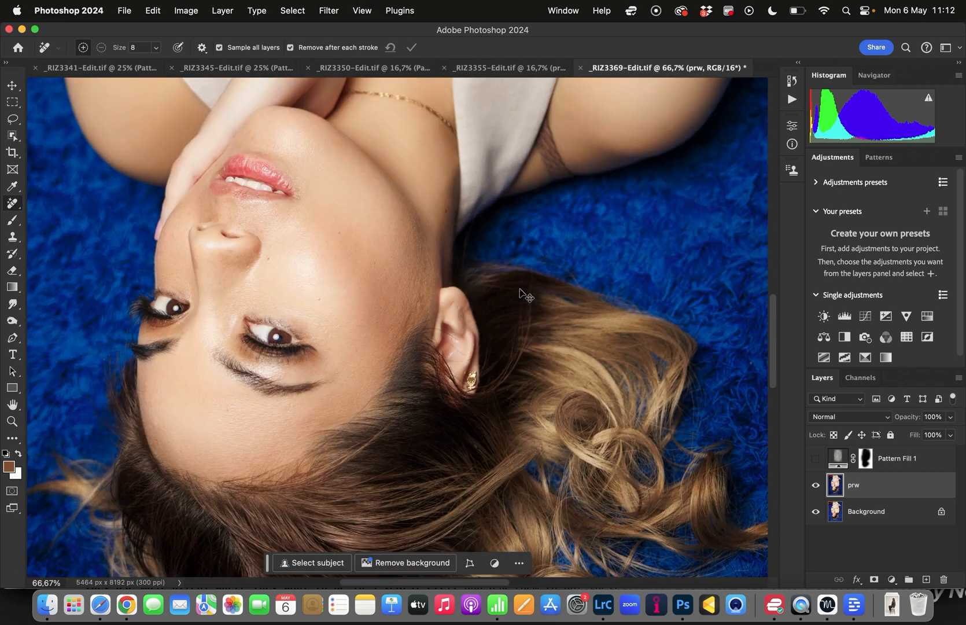
pyautogui.moveTo(561, 235); pyautogui.dragTo(466, 485)
pyautogui.press('super+plus')
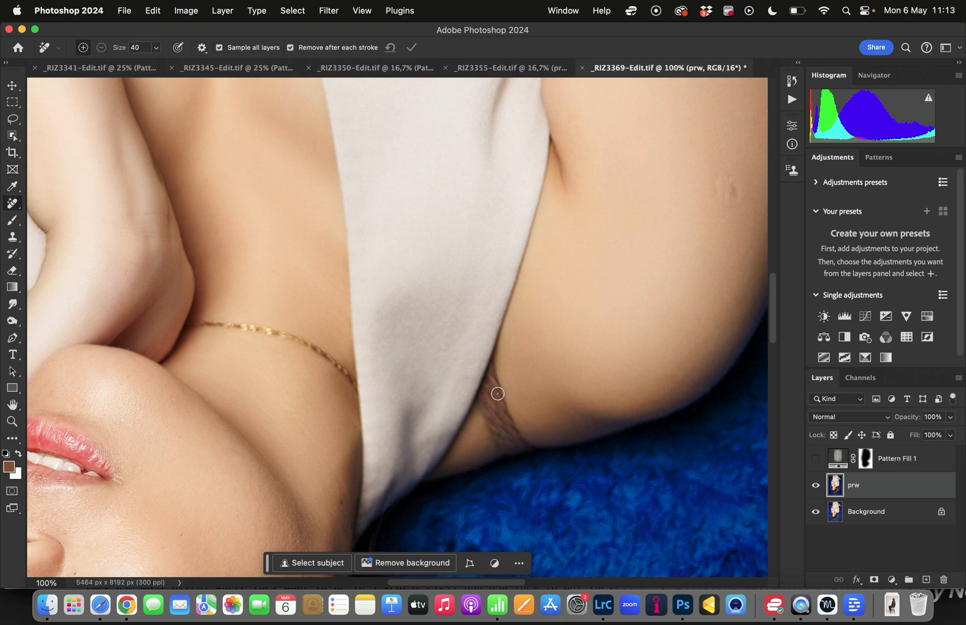
pyautogui.moveTo(543, 448)
pyautogui.mouseDown()
pyautogui.moveTo(500, 360)
pyautogui.moveTo(493, 363)
pyautogui.moveTo(471, 406)
pyautogui.moveTo(477, 427)
pyautogui.moveTo(499, 464)
pyautogui.moveTo(548, 451)
pyautogui.mouseUp()
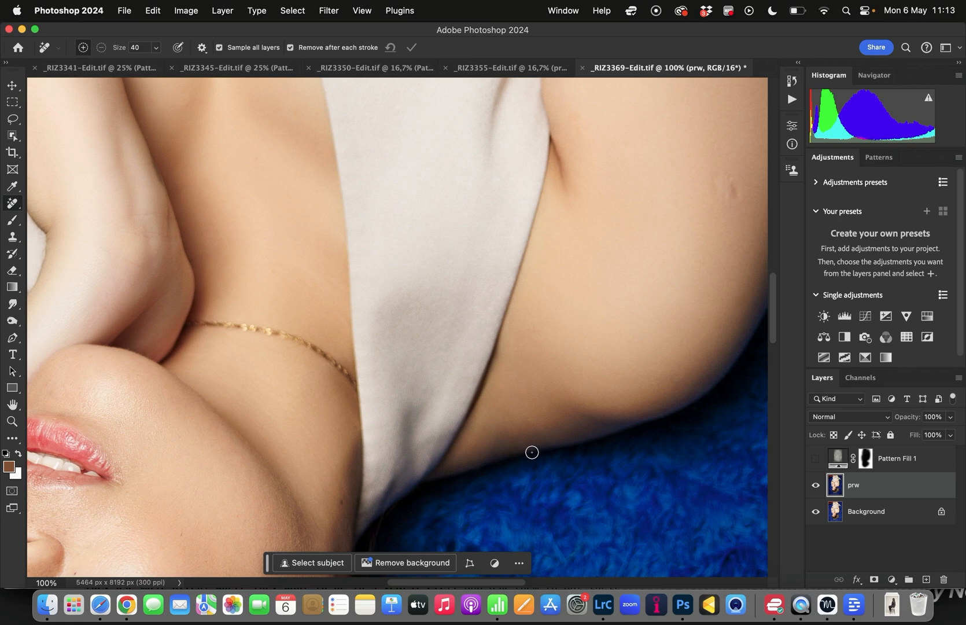
pyautogui.moveTo(543, 458)
pyautogui.mouseDown()
pyautogui.moveTo(512, 432)
pyautogui.moveTo(478, 455)
pyautogui.moveTo(518, 469)
pyautogui.moveTo(551, 453)
pyautogui.mouseUp()
pyautogui.moveTo(520, 463)
pyautogui.mouseDown()
pyautogui.moveTo(551, 440)
pyautogui.moveTo(516, 416)
pyautogui.moveTo(474, 433)
pyautogui.moveTo(475, 468)
pyautogui.moveTo(523, 467)
pyautogui.mouseUp()
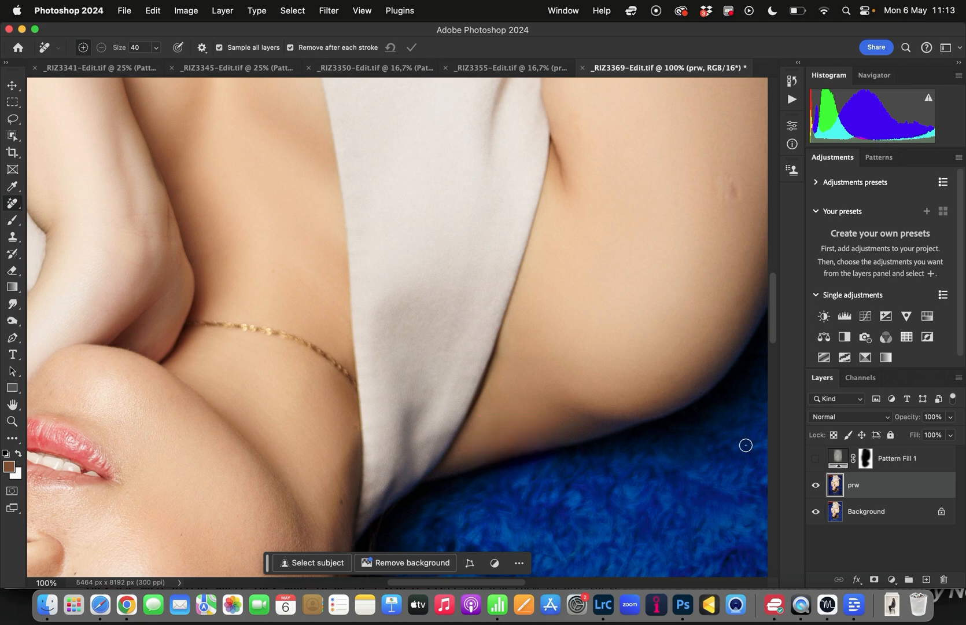
# - Examine the fabric edge of the top where it meets the upper arm
pyautogui.moveTo(500, 207); pyautogui.dragTo(458, 506)
pyautogui.moveTo(485, 393)
pyautogui.mouseDown()
pyautogui.moveTo(486, 344)
pyautogui.moveTo(435, 406)
pyautogui.moveTo(454, 473)
pyautogui.moveTo(487, 391)
pyautogui.moveTo(495, 327)
pyautogui.moveTo(470, 315)
pyautogui.mouseUp()
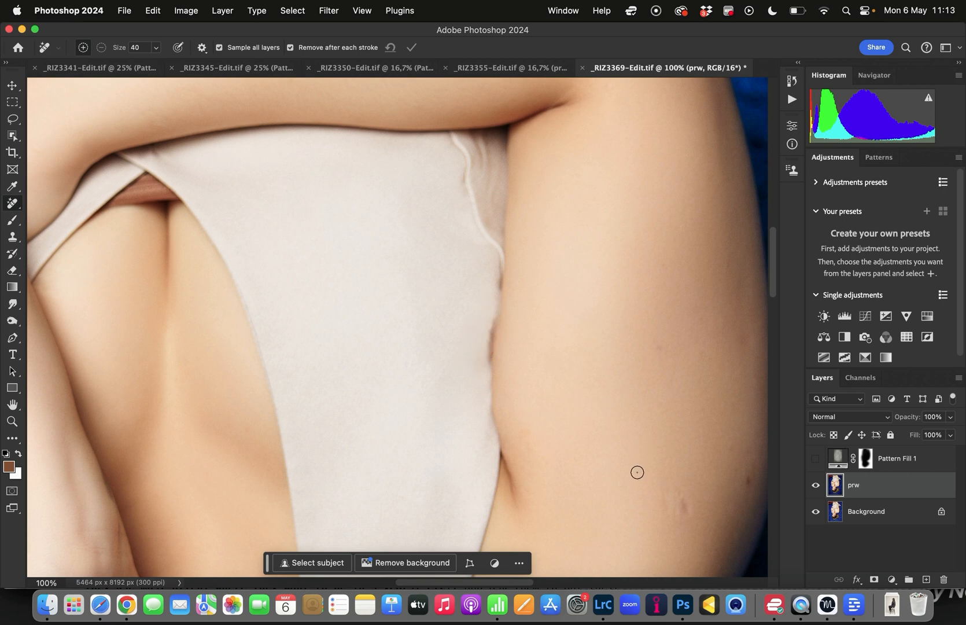
pyautogui.moveTo(414, 419); pyautogui.dragTo(440, 205)
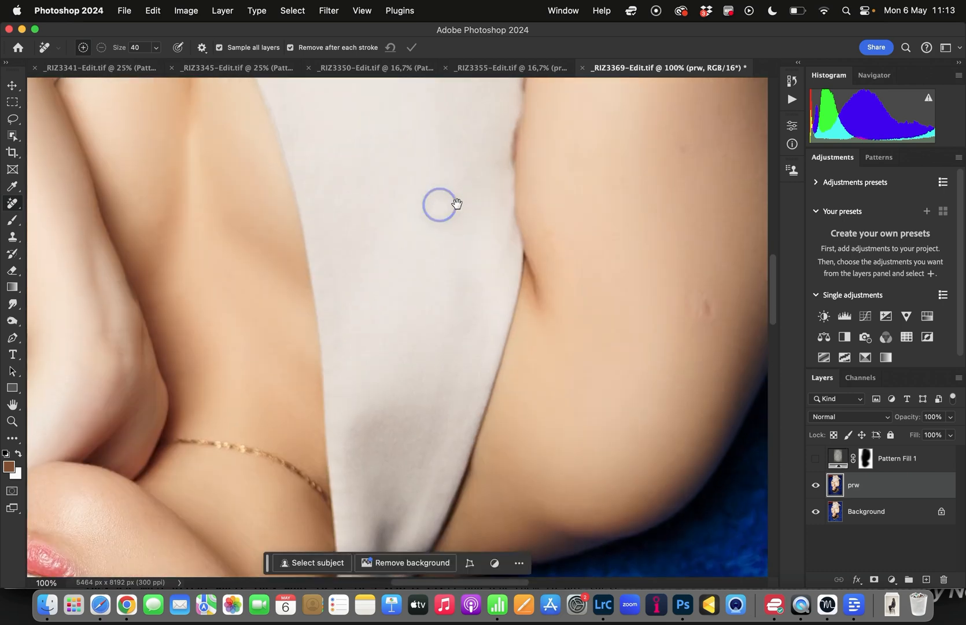
pyautogui.moveTo(431, 243); pyautogui.dragTo(371, 409)
pyautogui.press('super+plus')
pyautogui.press('super+plus')
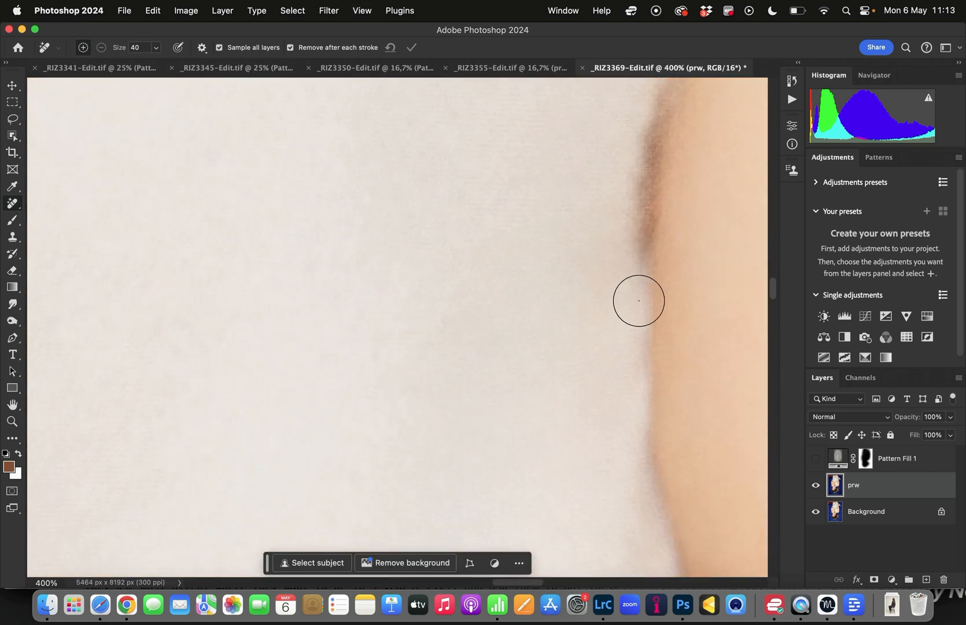
pyautogui.hscroll(5, 634, 302)
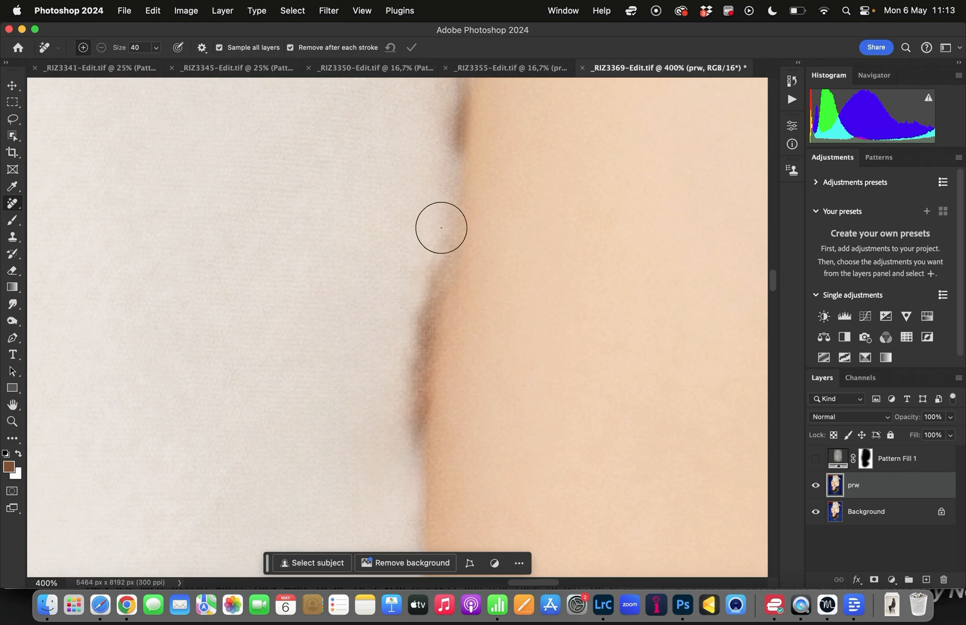
pyautogui.scroll(5, 423, 410)
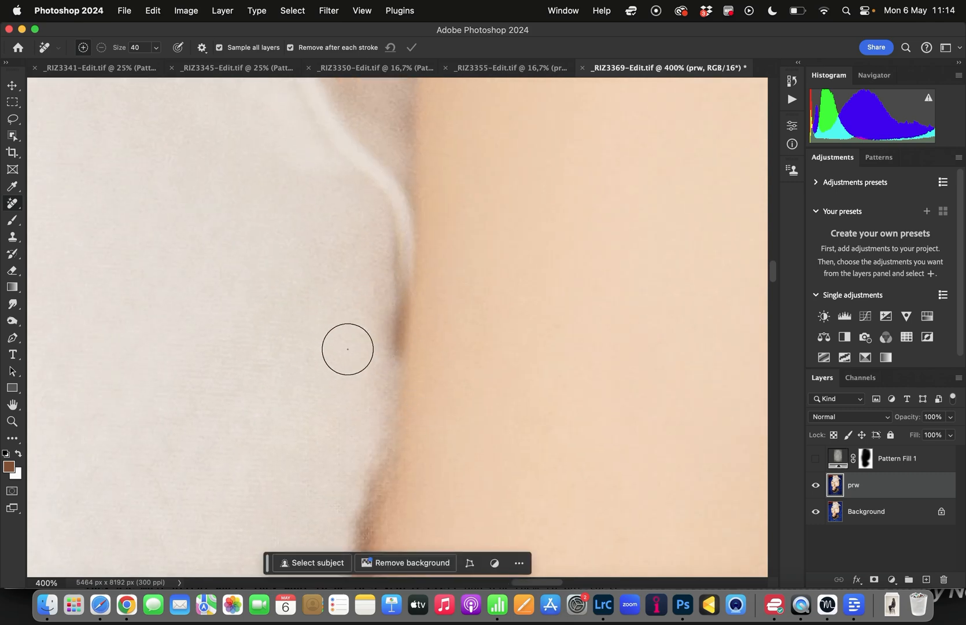
pyautogui.scroll(5, 391, 224)
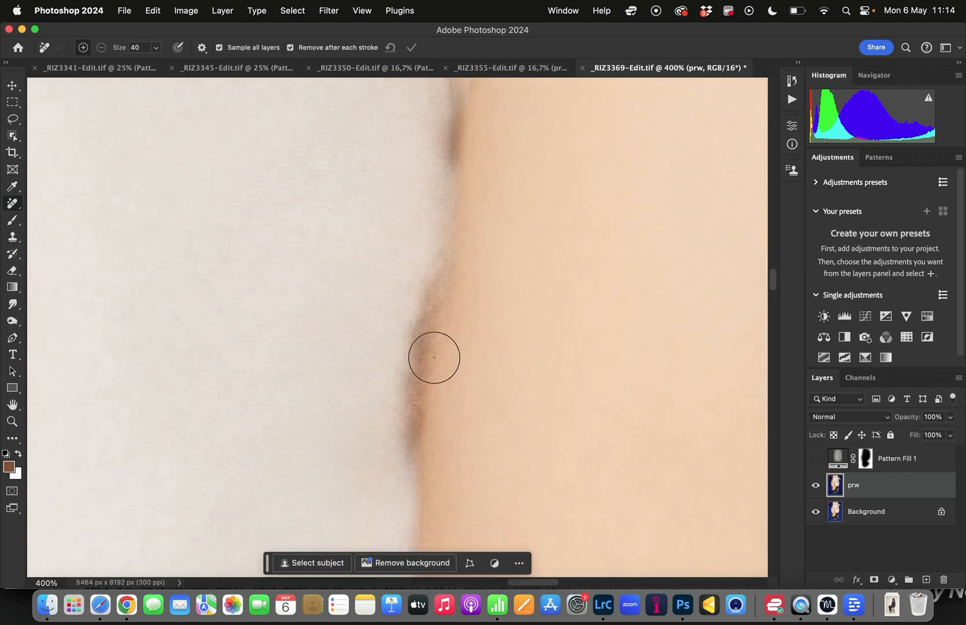
pyautogui.press('super+minus')
pyautogui.press('super+minus')
pyautogui.press('super+minus')
pyautogui.press('super+minus')
pyautogui.press('super+minus')
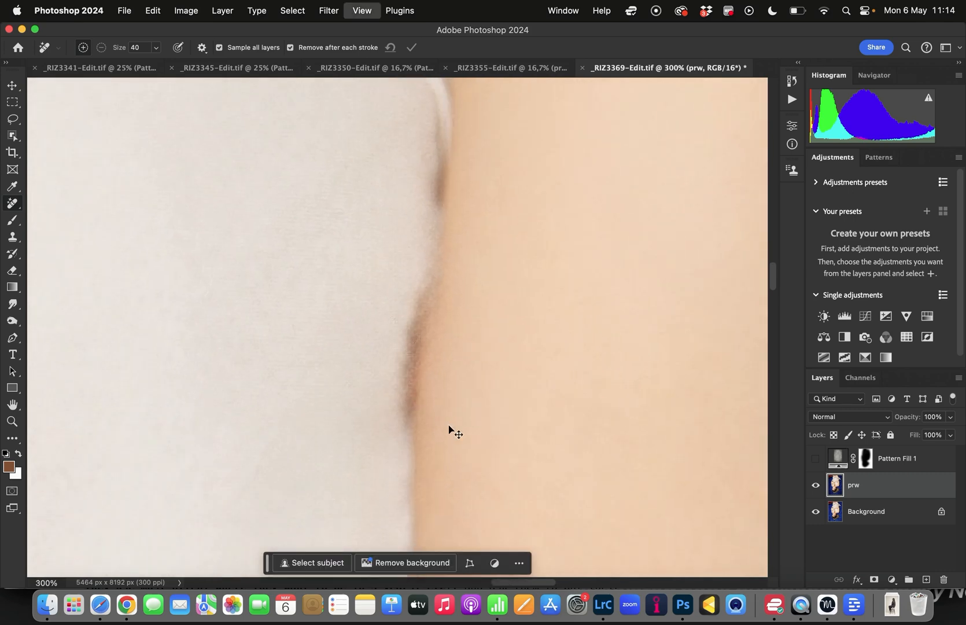
# - Examine the folds and waist area of the light garment around the folded arms
pyautogui.scroll(15, 504, 423)
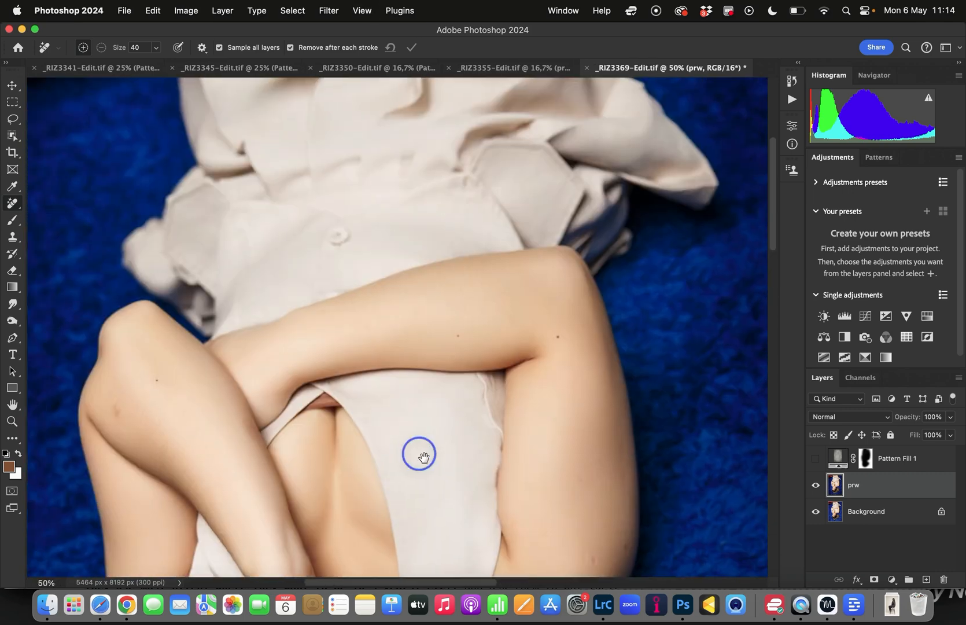
pyautogui.press('super+plus')
pyautogui.press('super+plus')
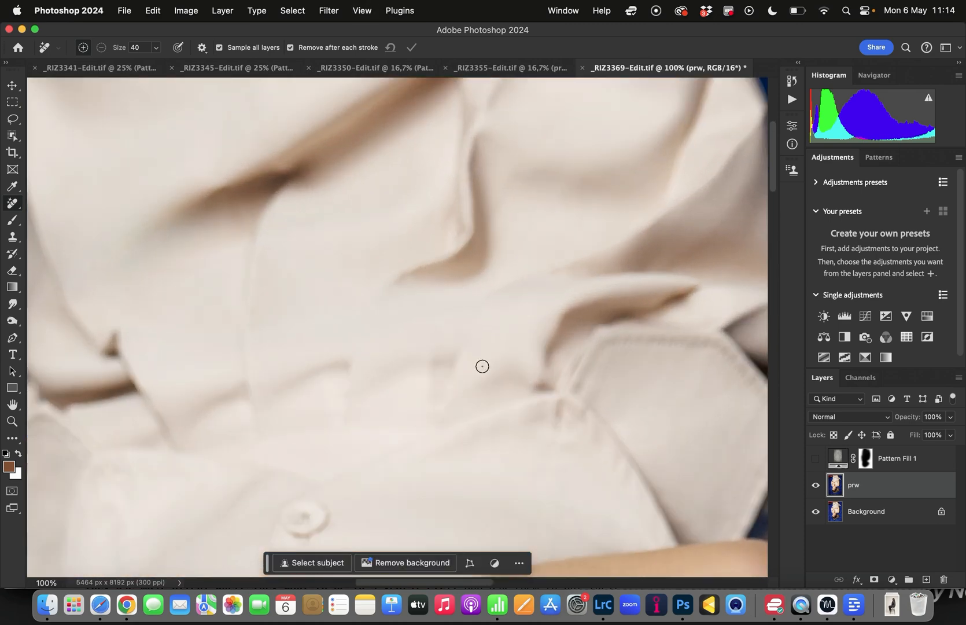
pyautogui.scroll(-5, 405, 413)
pyautogui.hscroll(5, 530, 455)
pyautogui.moveTo(439, 312)
pyautogui.mouseDown()
pyautogui.moveTo(423, 270)
pyautogui.moveTo(439, 311)
pyautogui.mouseUp()
pyautogui.press('super+minus')
pyautogui.press('super+minus')
pyautogui.press('super+minus')
pyautogui.press('super+minus')
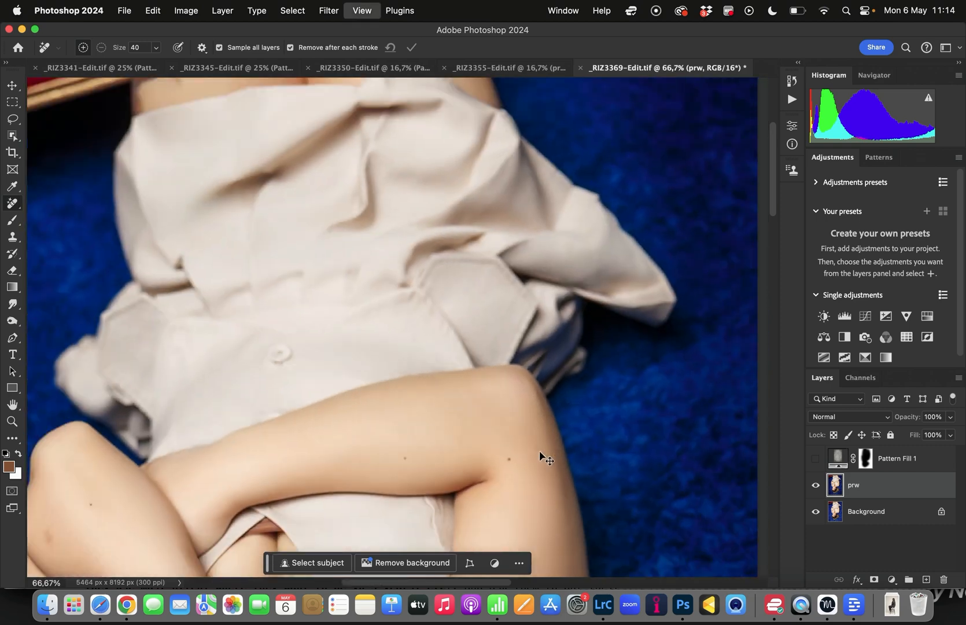
pyautogui.moveTo(415, 444); pyautogui.dragTo(374, 504)
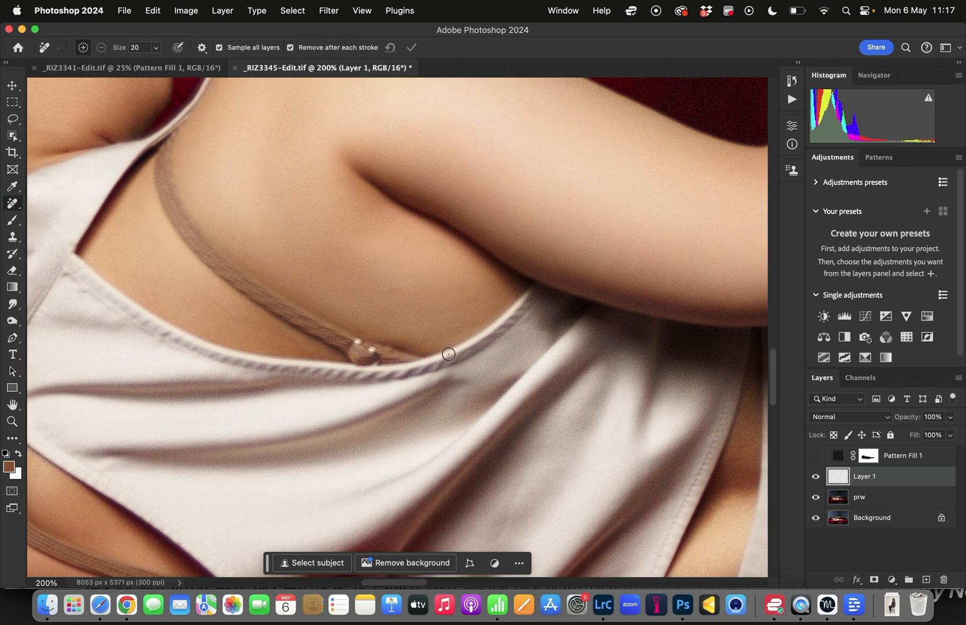
# - Remove the brown strap across the upper back at size 20 and repair the top's stitched edge where the strap met it
pyautogui.moveTo(426, 351)
pyautogui.mouseDown()
pyautogui.moveTo(331, 309)
pyautogui.moveTo(213, 222)
pyautogui.moveTo(174, 131)
pyautogui.moveTo(155, 155)
pyautogui.moveTo(155, 198)
pyautogui.moveTo(215, 287)
pyautogui.moveTo(308, 348)
pyautogui.moveTo(421, 354)
pyautogui.mouseUp()
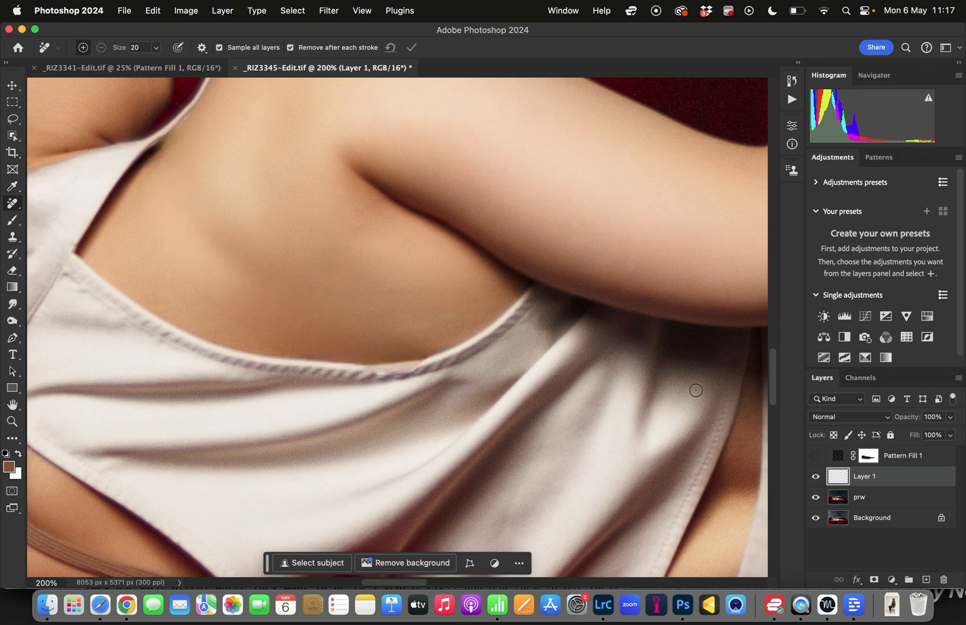
pyautogui.press('super+equal')
pyautogui.press('super+equal')
pyautogui.press('super+equal')
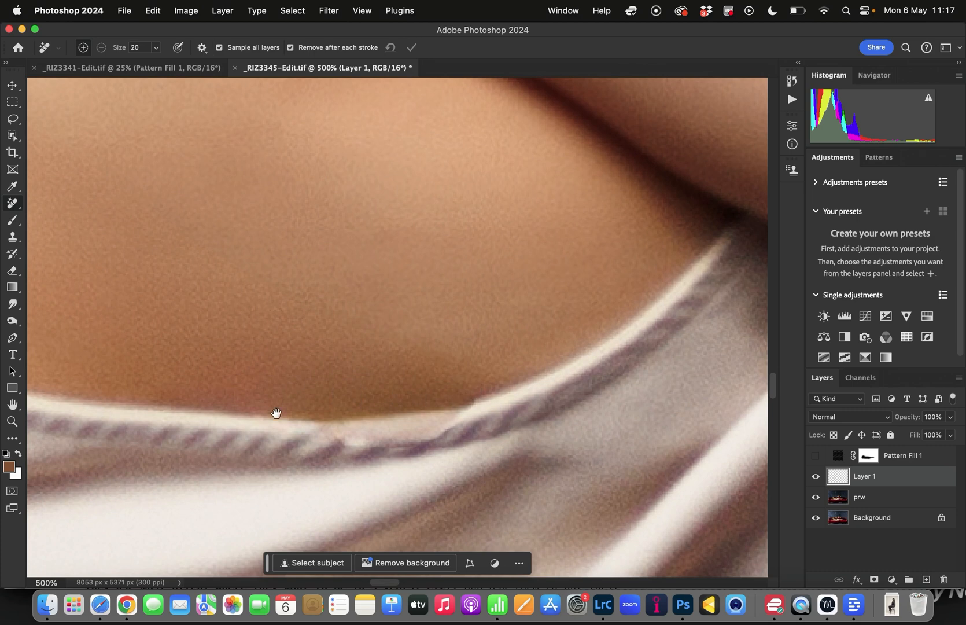
pyautogui.moveTo(244, 440); pyautogui.dragTo(515, 441)
pyautogui.press('super+minus')
pyautogui.press('super+minus')
pyautogui.press('super+minus')
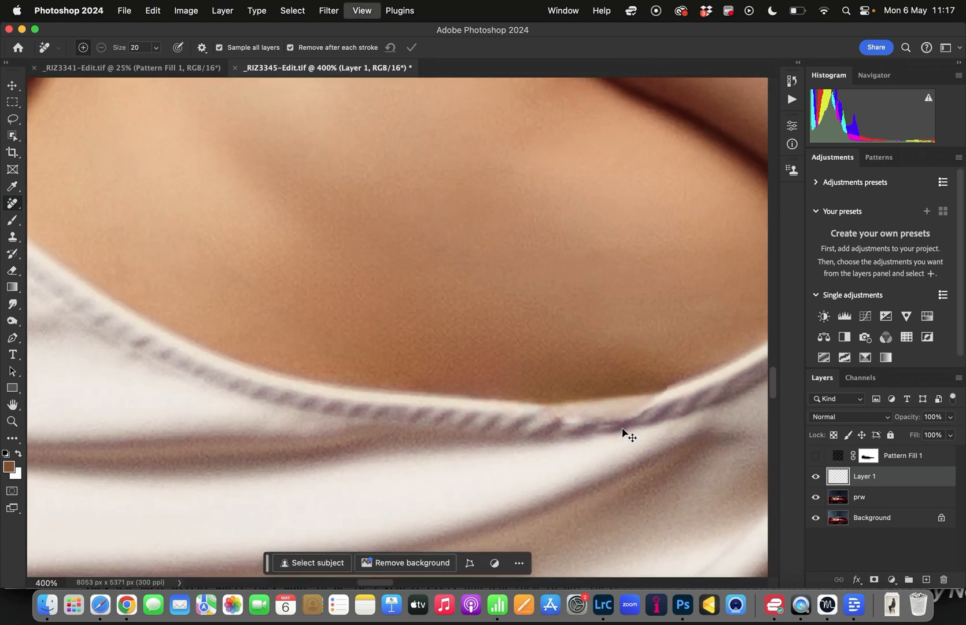
pyautogui.moveTo(480, 372)
pyautogui.mouseDown()
pyautogui.moveTo(463, 372)
pyautogui.moveTo(538, 363)
pyautogui.mouseUp()
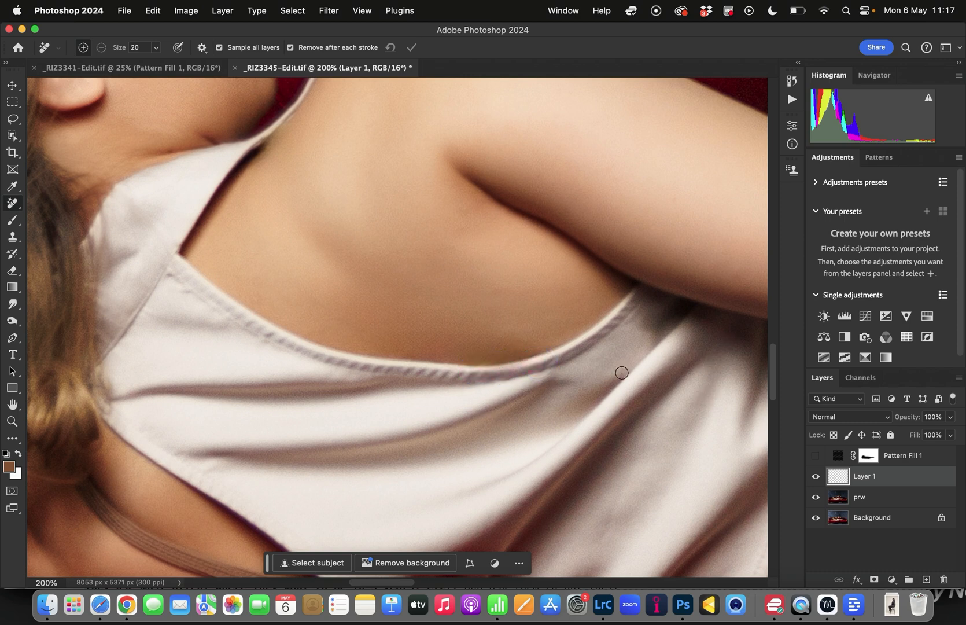
# - Remove the second brown strap on the skin below the top and clean its leftover shadow with the Remove tool at size 20
pyautogui.moveTo(329, 267)
pyautogui.mouseDown()
pyautogui.moveTo(291, 369)
pyautogui.moveTo(320, 343)
pyautogui.moveTo(245, 280)
pyautogui.moveTo(257, 363)
pyautogui.mouseUp()
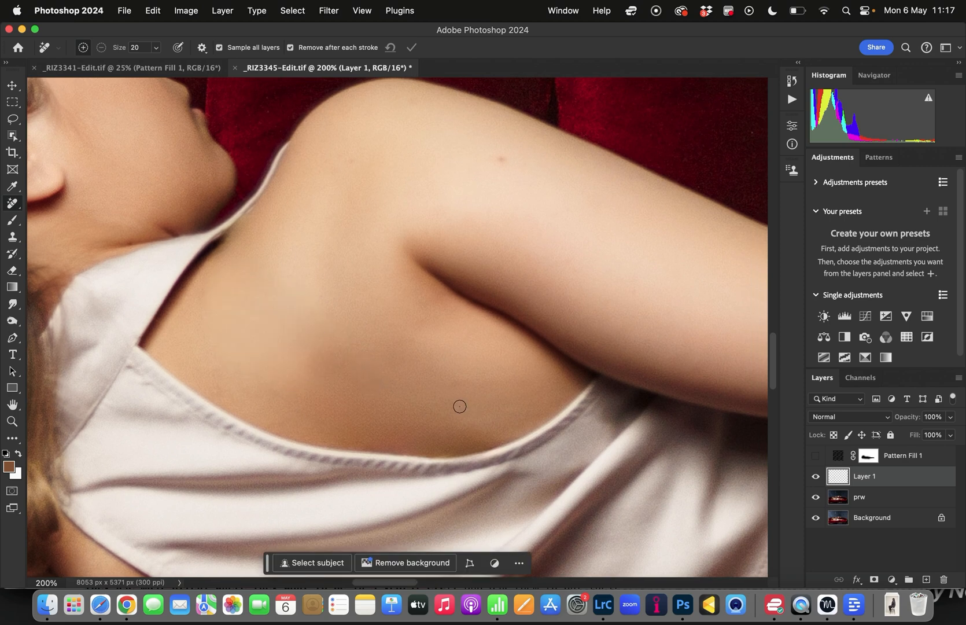
pyautogui.press('super+minus')
pyautogui.press('super+minus')
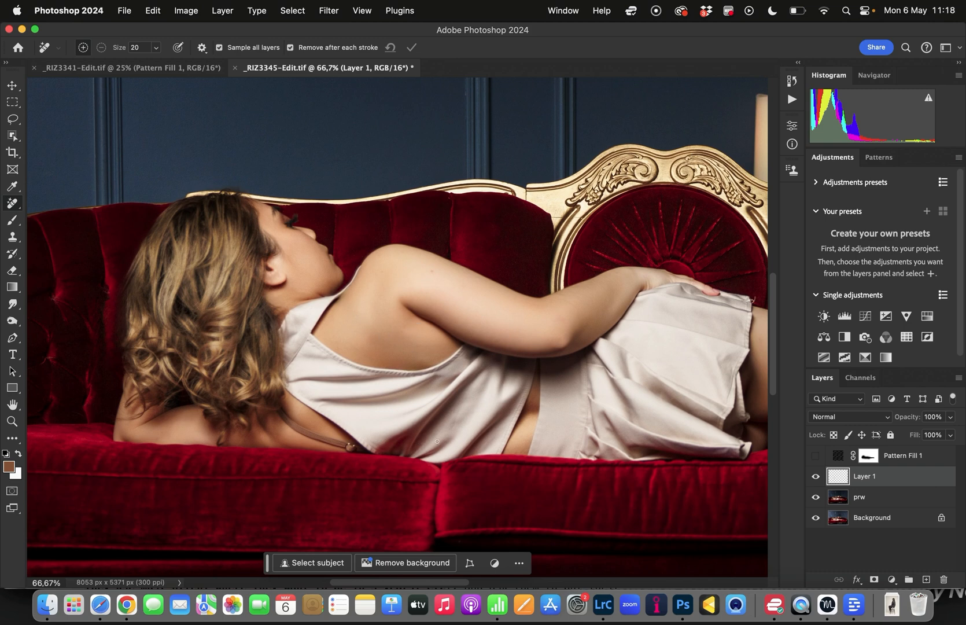
pyautogui.press('super+plus')
pyautogui.press('super+plus')
pyautogui.press('super+plus')
pyautogui.moveTo(269, 469); pyautogui.dragTo(377, 306)
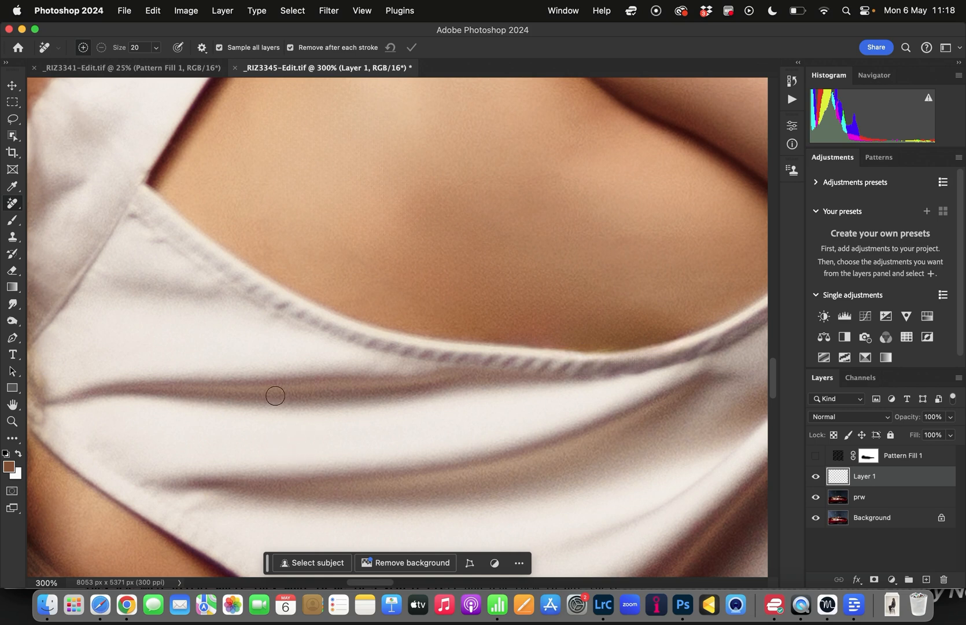
pyautogui.moveTo(252, 503); pyautogui.dragTo(374, 269)
pyautogui.moveTo(318, 370); pyautogui.dragTo(353, 347)
pyautogui.moveTo(509, 486)
pyautogui.mouseDown()
pyautogui.moveTo(269, 391)
pyautogui.moveTo(158, 305)
pyautogui.moveTo(140, 309)
pyautogui.moveTo(161, 360)
pyautogui.moveTo(213, 418)
pyautogui.moveTo(298, 460)
pyautogui.moveTo(513, 493)
pyautogui.mouseUp()
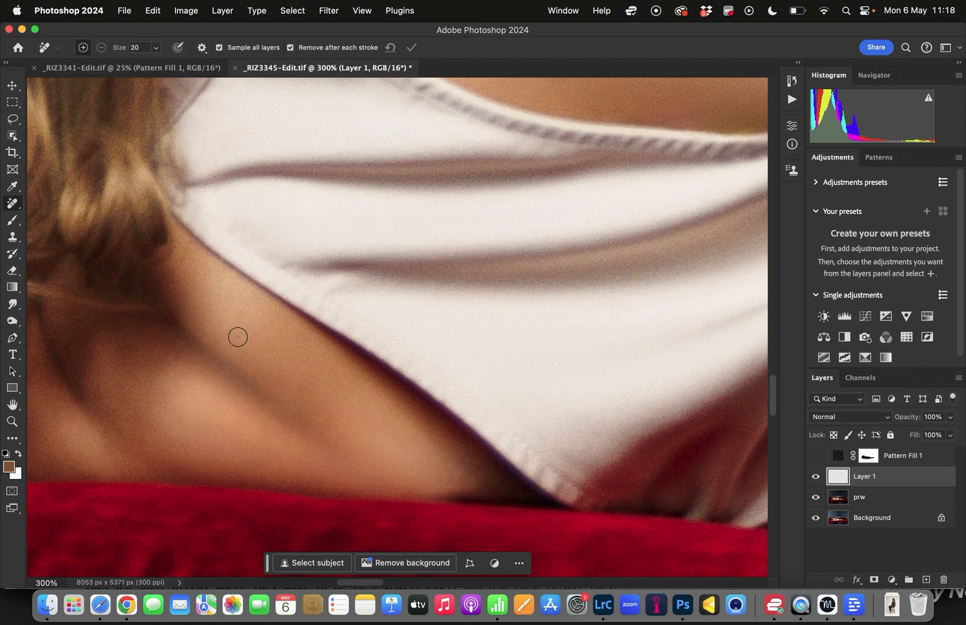
pyautogui.moveTo(339, 434)
pyautogui.mouseDown()
pyautogui.moveTo(291, 384)
pyautogui.moveTo(145, 328)
pyautogui.moveTo(338, 442)
pyautogui.moveTo(345, 426)
pyautogui.moveTo(233, 345)
pyautogui.moveTo(303, 449)
pyautogui.mouseUp()
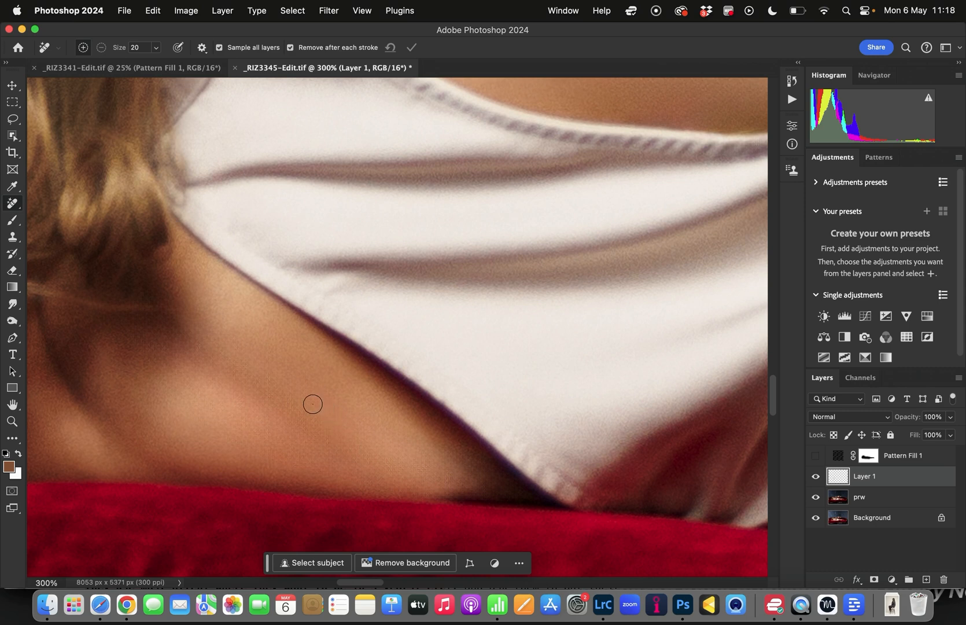
pyautogui.moveTo(228, 357)
pyautogui.mouseDown()
pyautogui.moveTo(238, 401)
pyautogui.moveTo(293, 385)
pyautogui.mouseUp()
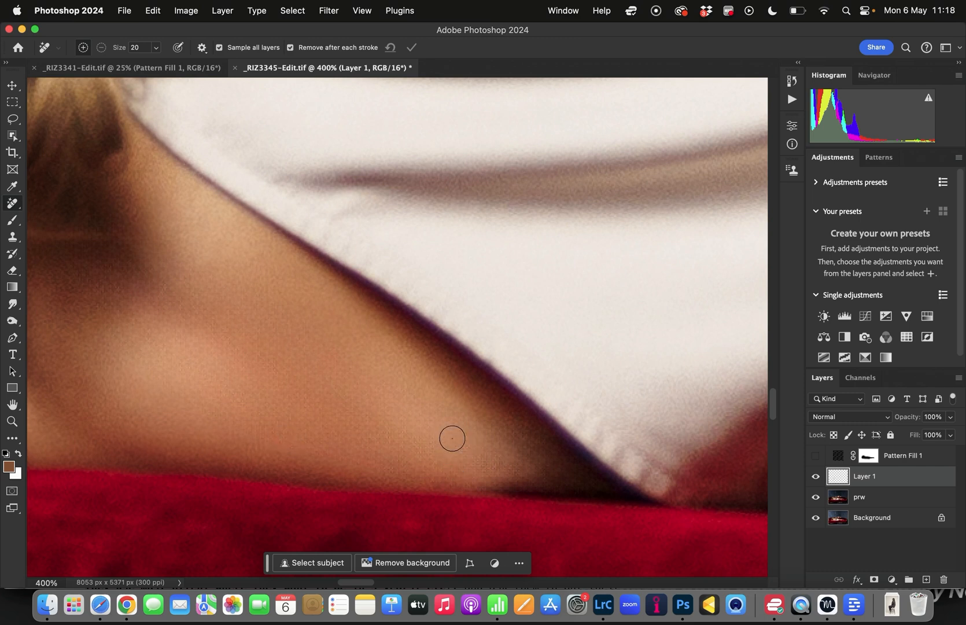
pyautogui.click(13, 119)
pyautogui.moveTo(516, 457)
pyautogui.mouseDown()
pyautogui.moveTo(442, 461)
pyautogui.moveTo(441, 476)
pyautogui.moveTo(405, 429)
pyautogui.moveTo(358, 408)
pyautogui.moveTo(379, 437)
pyautogui.mouseUp()
pyautogui.press('super+d')
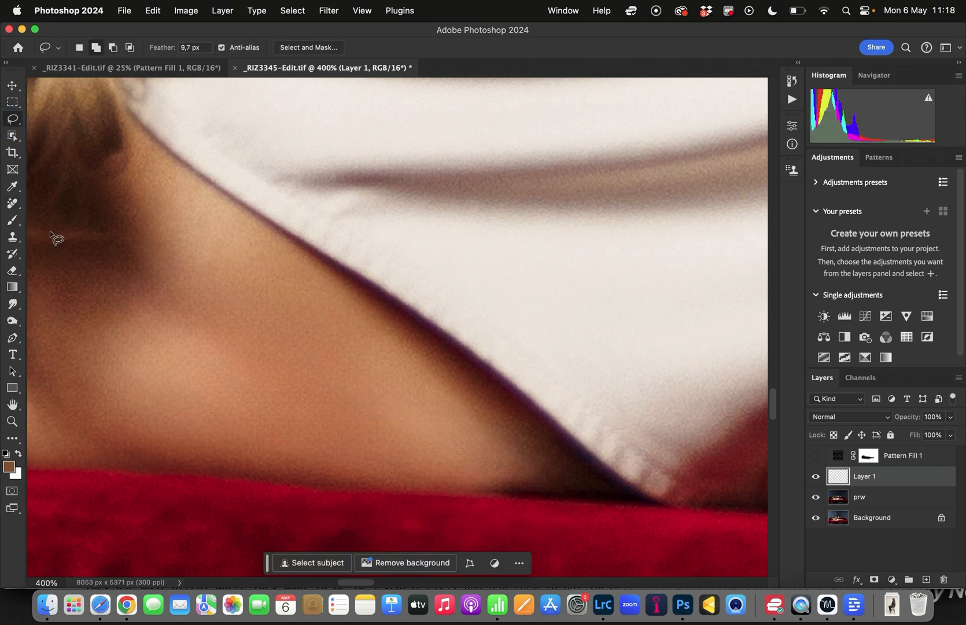
# - Blend the patterned patches on the skin between the top and the red sofa with the Mixer Brush at size 125
pyautogui.moveTo(11, 223)
pyautogui.mouseDown()
pyautogui.moveTo(50, 225)
pyautogui.moveTo(59, 258)
pyautogui.mouseUp()
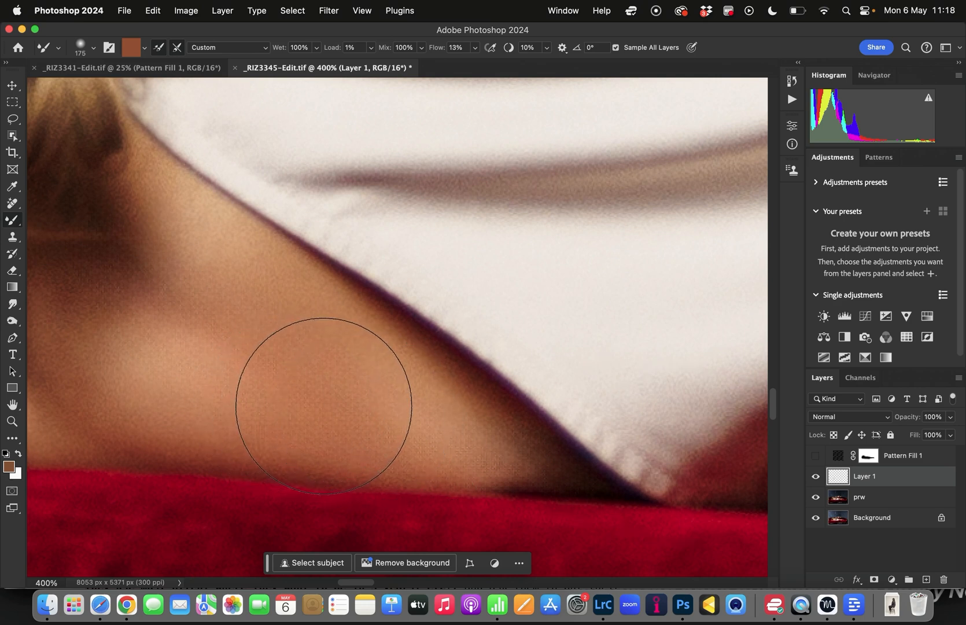
pyautogui.press('[')
pyautogui.press('[')
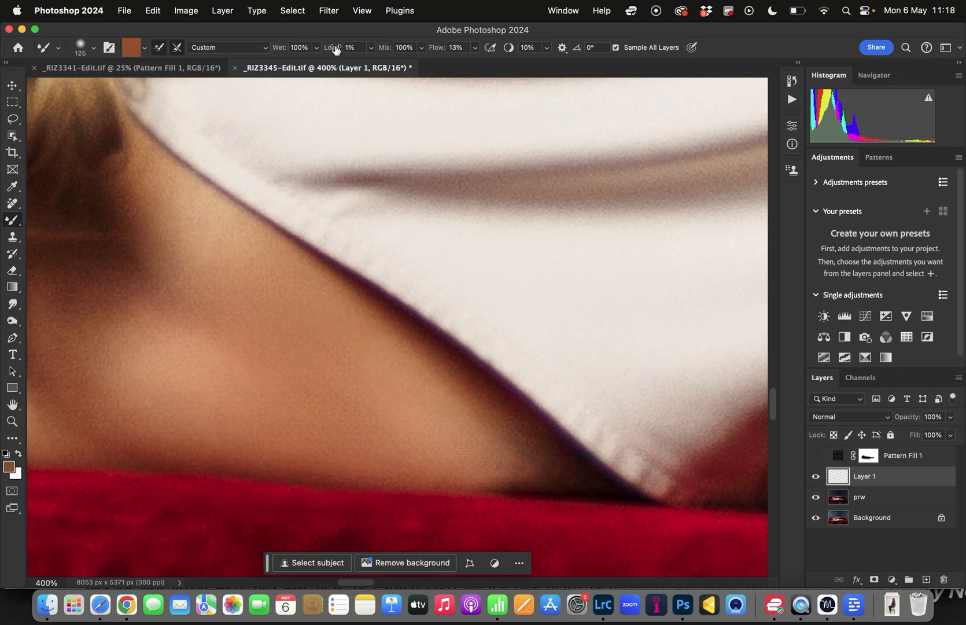
pyautogui.moveTo(287, 407)
pyautogui.mouseDown()
pyautogui.moveTo(301, 380)
pyautogui.moveTo(302, 424)
pyautogui.moveTo(347, 438)
pyautogui.moveTo(394, 429)
pyautogui.moveTo(381, 437)
pyautogui.mouseUp()
pyautogui.moveTo(476, 448); pyautogui.dragTo(505, 458)
pyautogui.moveTo(158, 289); pyautogui.dragTo(265, 367)
pyautogui.moveTo(169, 260)
pyautogui.mouseDown()
pyautogui.moveTo(389, 350)
pyautogui.moveTo(445, 394)
pyautogui.moveTo(365, 343)
pyautogui.moveTo(515, 465)
pyautogui.moveTo(439, 469)
pyautogui.moveTo(517, 466)
pyautogui.moveTo(391, 455)
pyautogui.moveTo(132, 295)
pyautogui.moveTo(188, 392)
pyautogui.moveTo(258, 406)
pyautogui.moveTo(230, 324)
pyautogui.mouseUp()
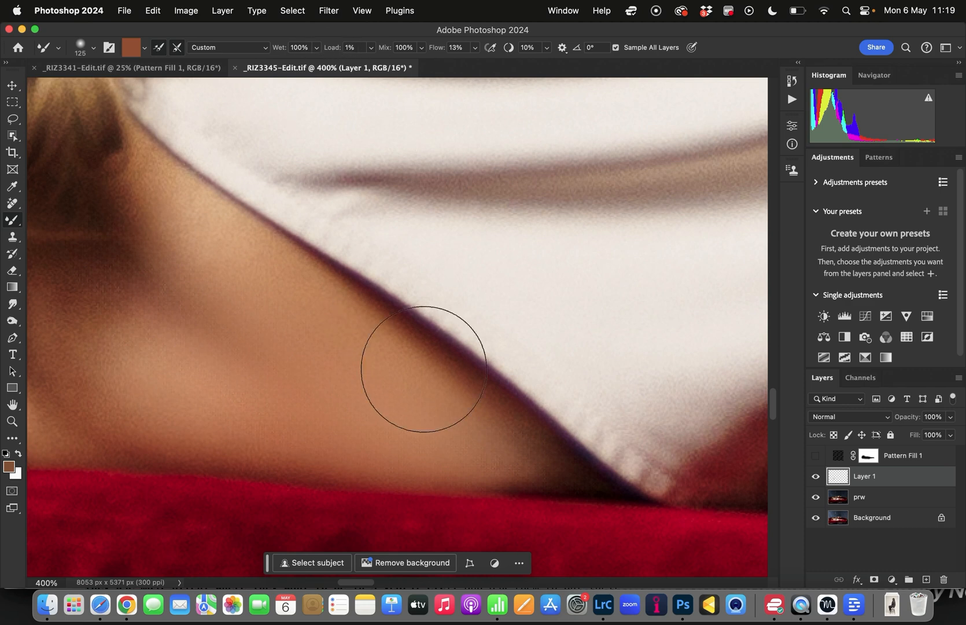
pyautogui.moveTo(175, 205); pyautogui.dragTo(377, 353)
pyautogui.moveTo(466, 404)
pyautogui.mouseDown()
pyautogui.moveTo(412, 350)
pyautogui.moveTo(415, 418)
pyautogui.mouseUp()
pyautogui.moveTo(489, 452); pyautogui.dragTo(402, 454)
# - Compare the strap retouching with the original photo by hiding and showing Layer 1
pyautogui.moveTo(405, 199); pyautogui.dragTo(598, 212)
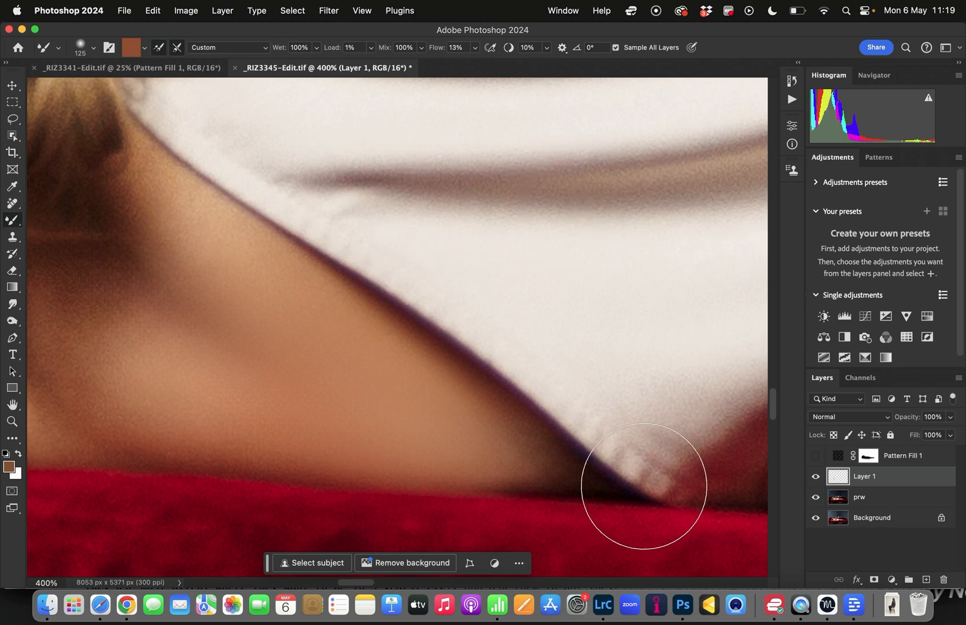
pyautogui.press('super+minus')
pyautogui.moveTo(628, 257); pyautogui.dragTo(601, 304)
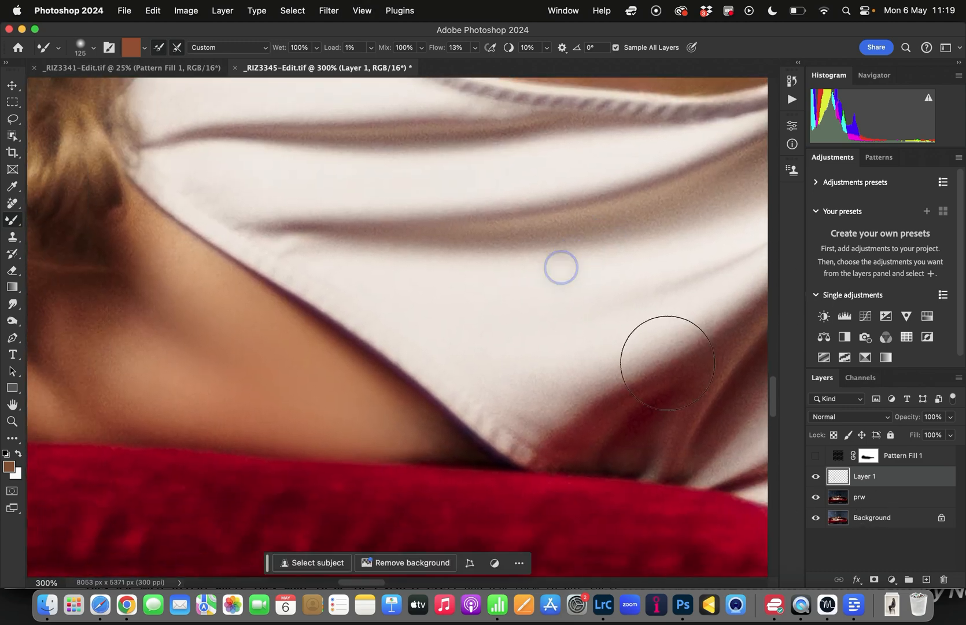
pyautogui.click(815, 477)
pyautogui.click(815, 479)
pyautogui.click(815, 479)
pyautogui.click(816, 479)
pyautogui.moveTo(330, 196); pyautogui.dragTo(302, 382)
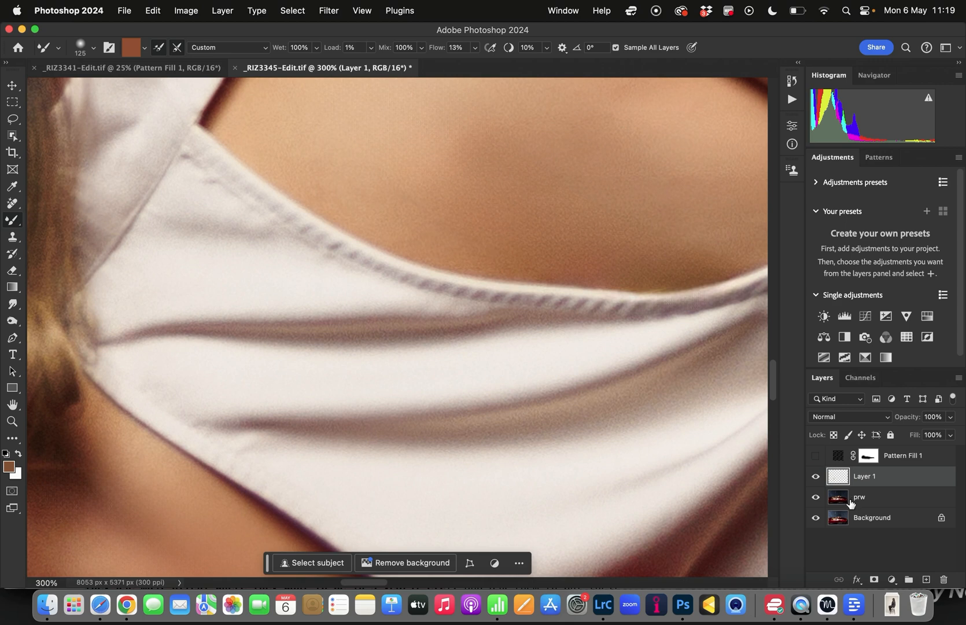
# - Replace the retouched Layer 1 with a new empty layer and turn off Remove after each stroke for the Remove tool
pyautogui.press('BackSpace')
pyautogui.click(925, 580)
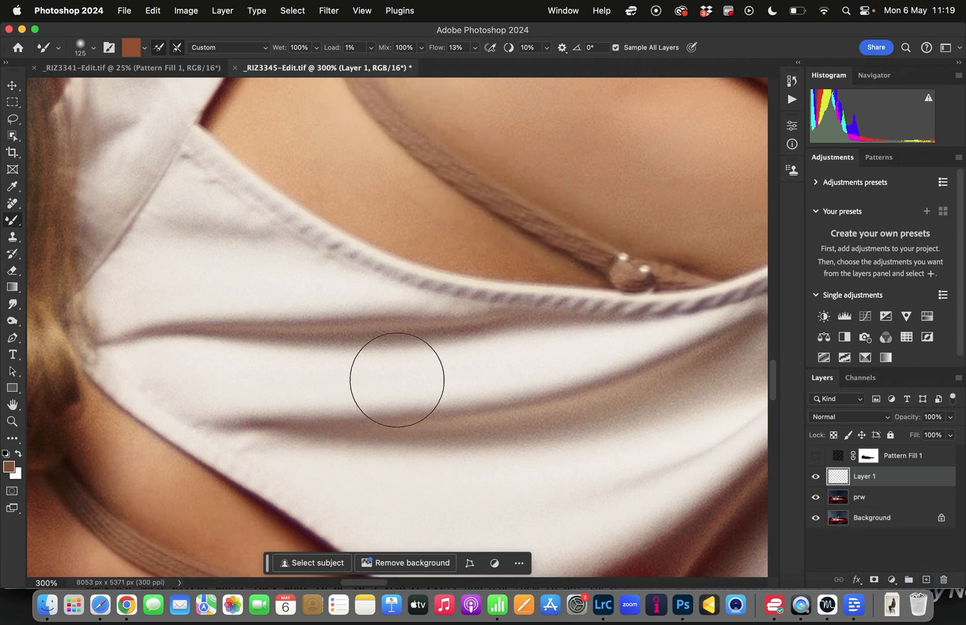
pyautogui.click(11, 205)
pyautogui.click(69, 212)
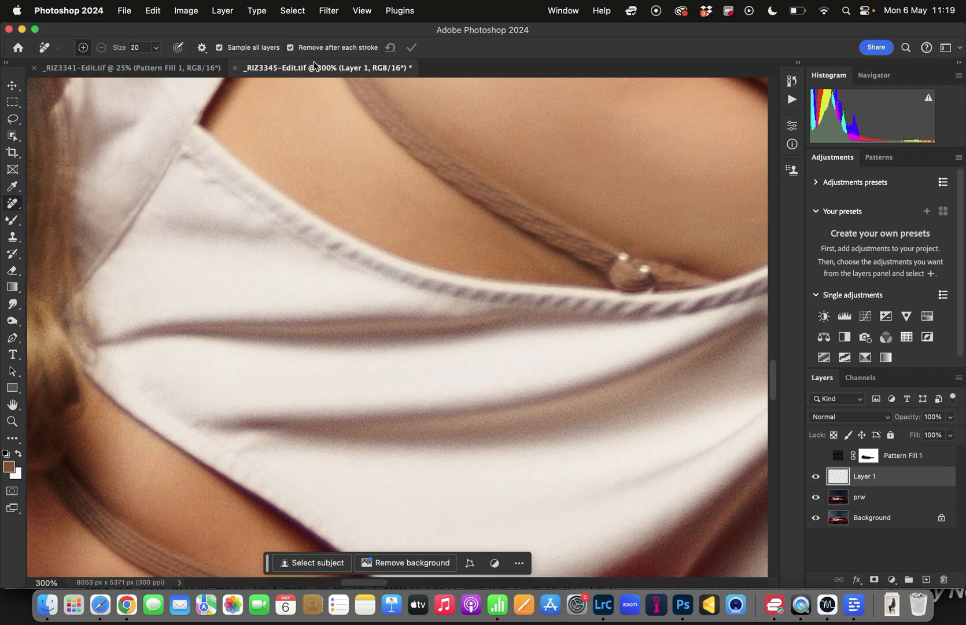
pyautogui.click(291, 48)
# - Mark the upper back strap and the strap below the top with the Remove tool at size 20, and remove both together
pyautogui.moveTo(551, 281); pyautogui.dragTo(457, 410)
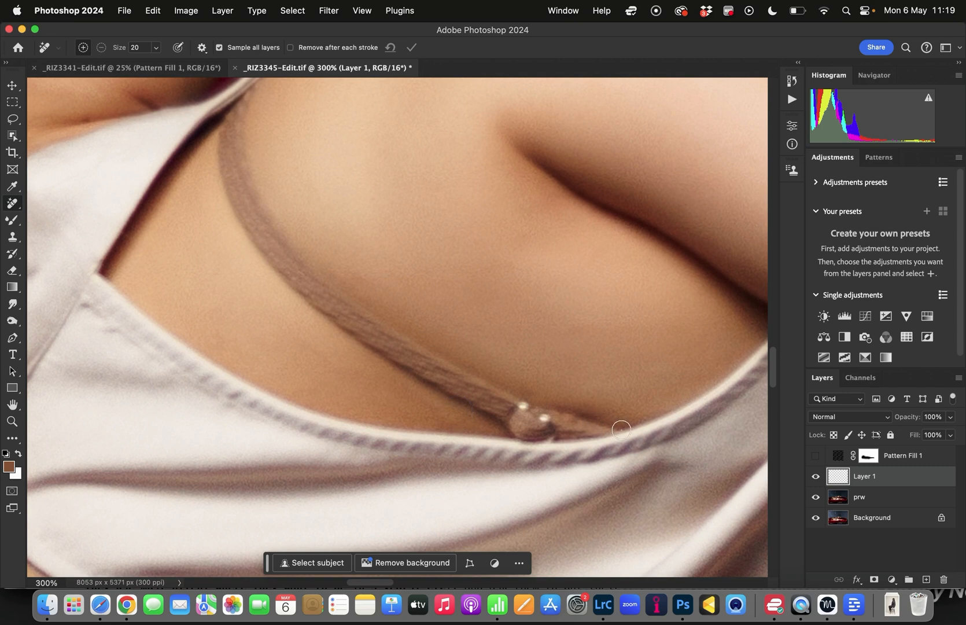
pyautogui.moveTo(597, 414)
pyautogui.mouseDown()
pyautogui.moveTo(497, 380)
pyautogui.moveTo(316, 262)
pyautogui.moveTo(278, 219)
pyautogui.moveTo(246, 97)
pyautogui.moveTo(211, 131)
pyautogui.moveTo(220, 199)
pyautogui.moveTo(263, 266)
pyautogui.moveTo(330, 333)
pyautogui.moveTo(501, 423)
pyautogui.moveTo(549, 437)
pyautogui.moveTo(633, 429)
pyautogui.mouseUp()
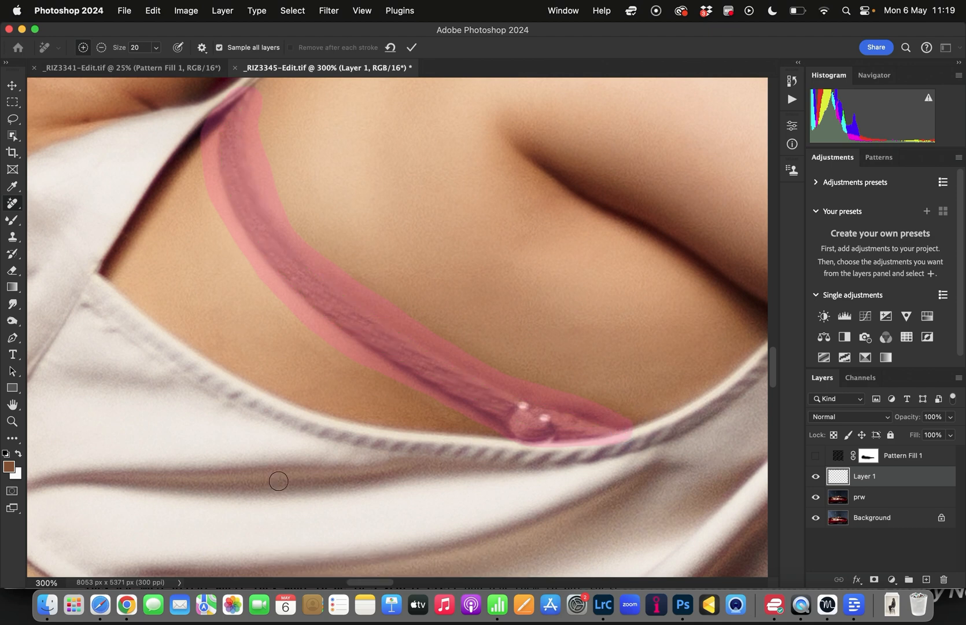
pyautogui.moveTo(352, 501); pyautogui.dragTo(496, 216)
pyautogui.moveTo(475, 514)
pyautogui.mouseDown()
pyautogui.moveTo(455, 490)
pyautogui.moveTo(246, 422)
pyautogui.moveTo(96, 341)
pyautogui.moveTo(205, 457)
pyautogui.moveTo(382, 504)
pyautogui.moveTo(484, 513)
pyautogui.moveTo(382, 509)
pyautogui.moveTo(103, 316)
pyautogui.mouseUp()
pyautogui.moveTo(132, 381)
pyautogui.mouseDown()
pyautogui.moveTo(276, 470)
pyautogui.moveTo(231, 438)
pyautogui.moveTo(295, 441)
pyautogui.mouseUp()
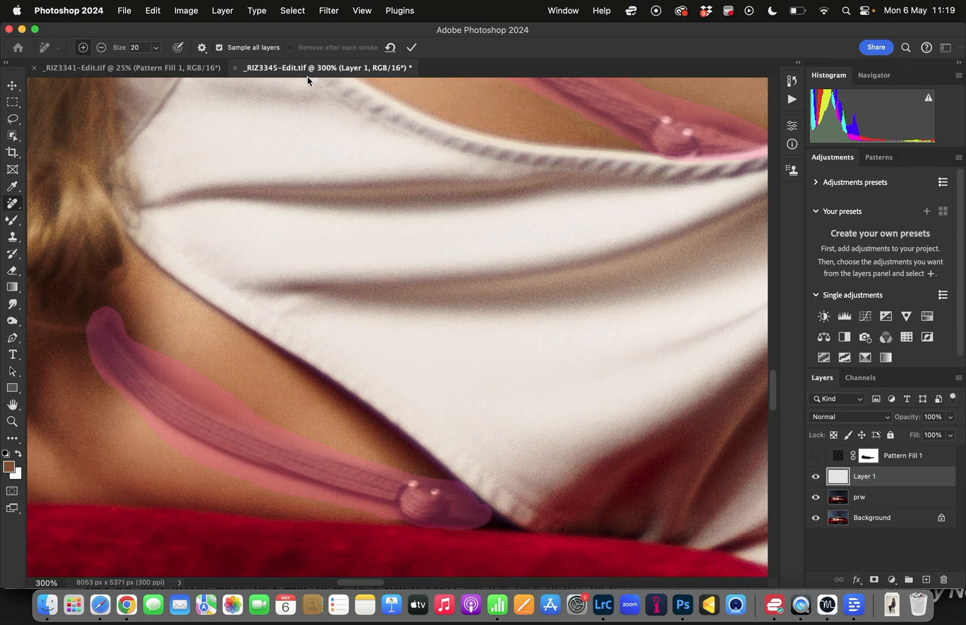
pyautogui.click(412, 48)
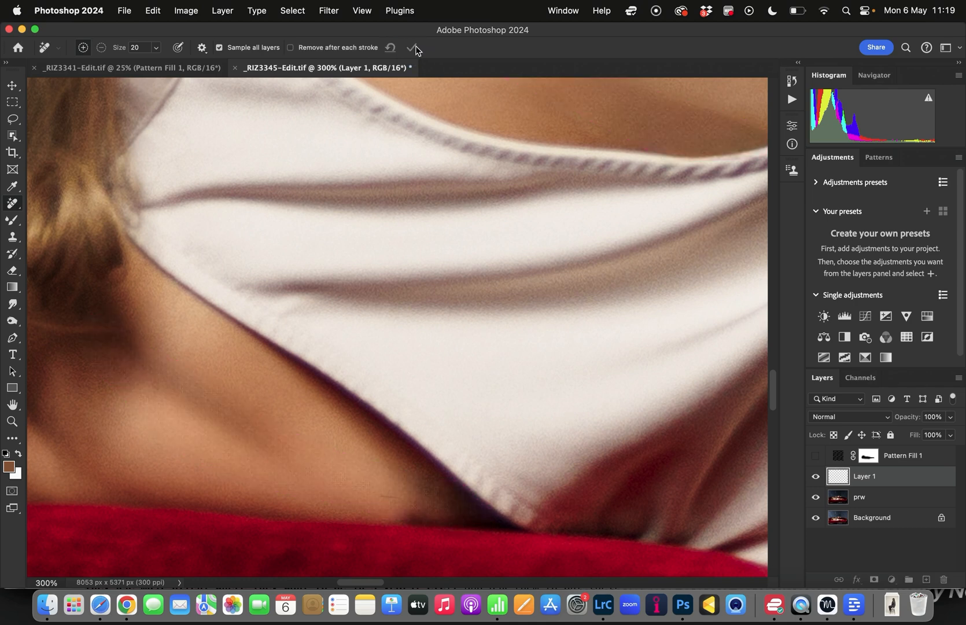
# - Inspect the skin where the straps were removed and turn Remove after each stroke back on
pyautogui.scroll(5, 548, 218)
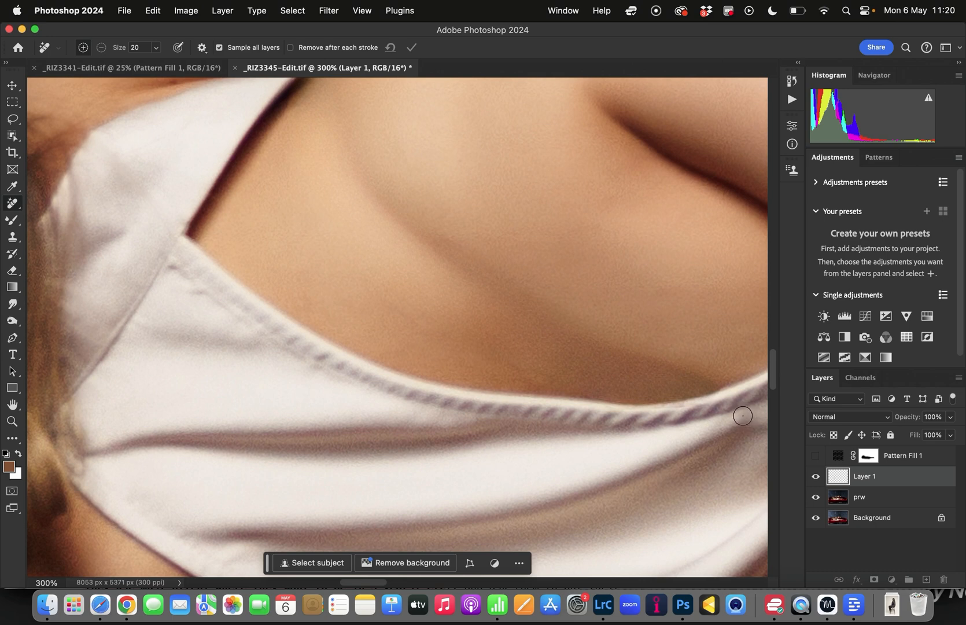
pyautogui.click(290, 48)
pyautogui.scroll(-15, 679, 522)
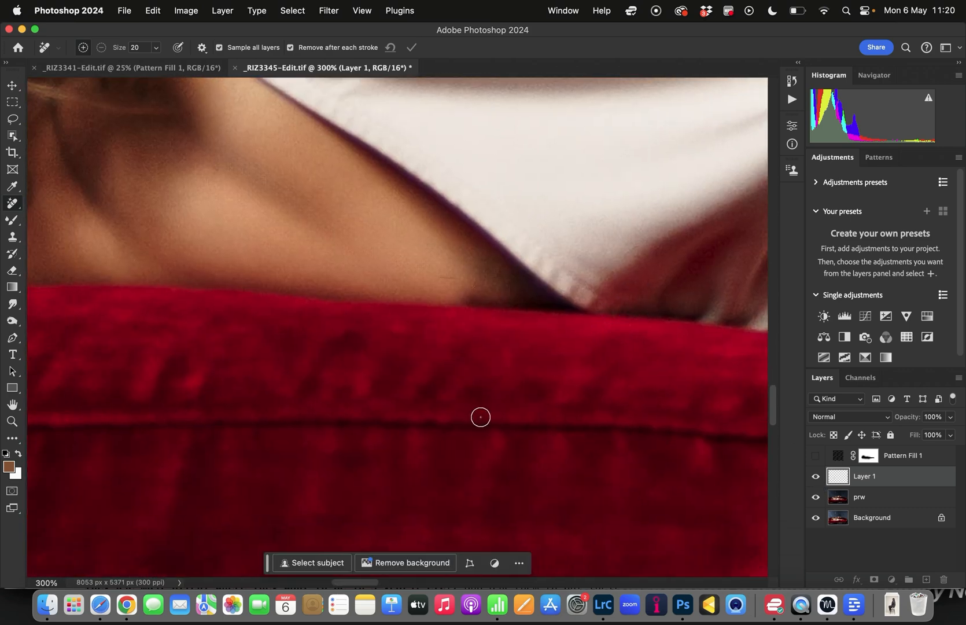
pyautogui.press('super+minus')
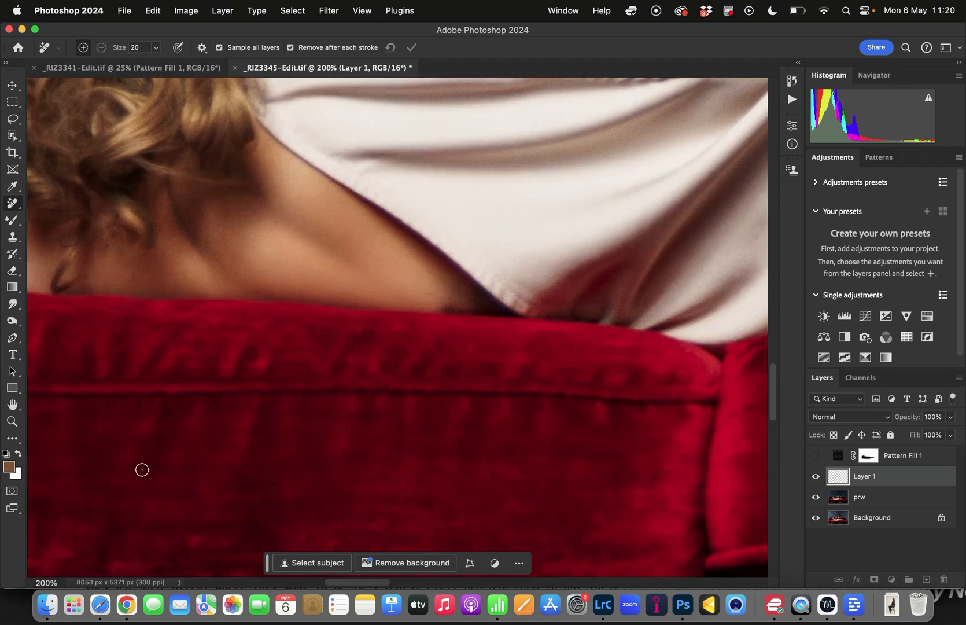
# - Turn off Remove after each stroke, mark nine scattered spots on the front of the red sofa and remove them in one pass
pyautogui.click(289, 48)
pyautogui.click(152, 455)
pyautogui.click(328, 439)
pyautogui.click(248, 513)
pyautogui.click(476, 504)
pyautogui.click(585, 465)
pyautogui.click(514, 431)
pyautogui.click(596, 539)
pyautogui.click(684, 446)
pyautogui.click(625, 436)
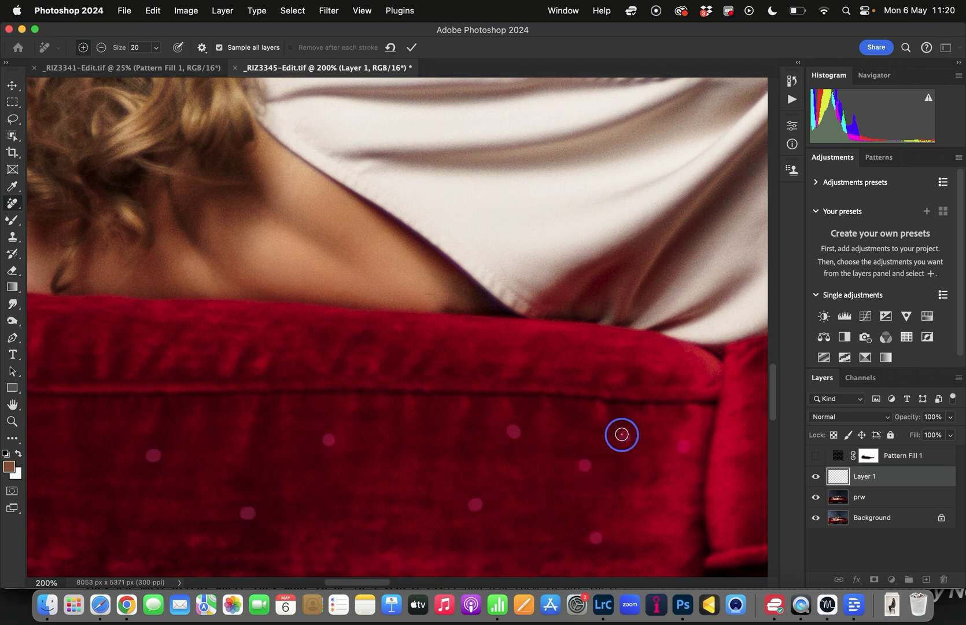
pyautogui.click(413, 48)
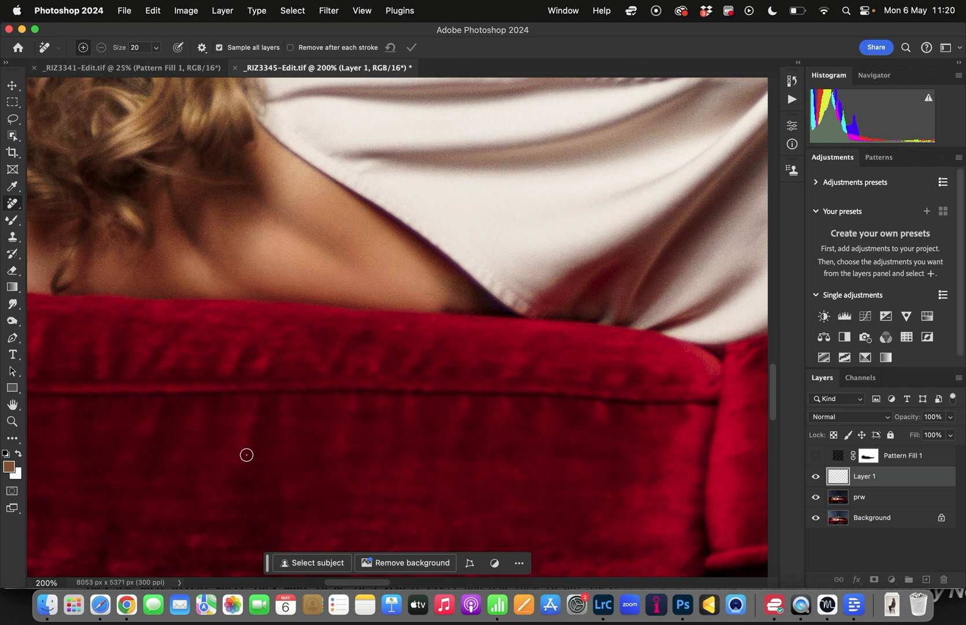
pyautogui.moveTo(451, 224); pyautogui.dragTo(379, 545)
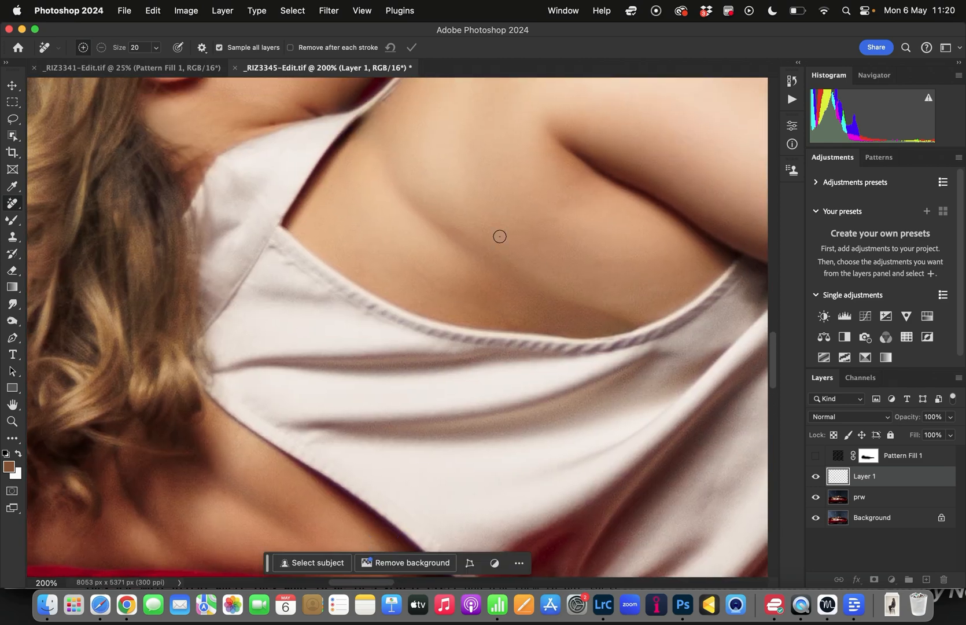